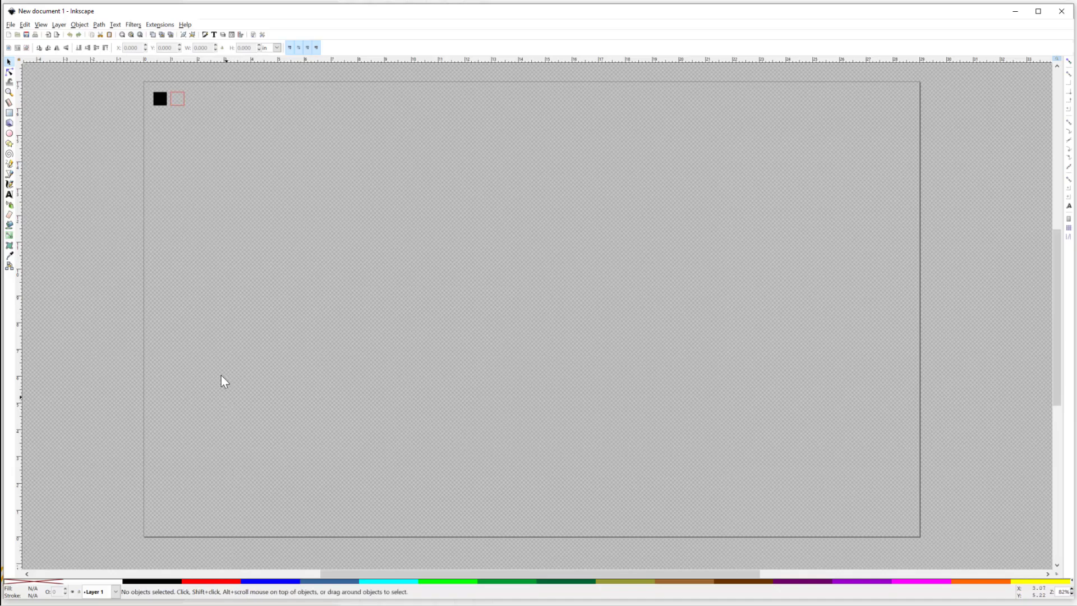
# Step: Open the Side_Panel DXF file from the Desktop, reading the scaling from the file
pyautogui.click(10, 24)
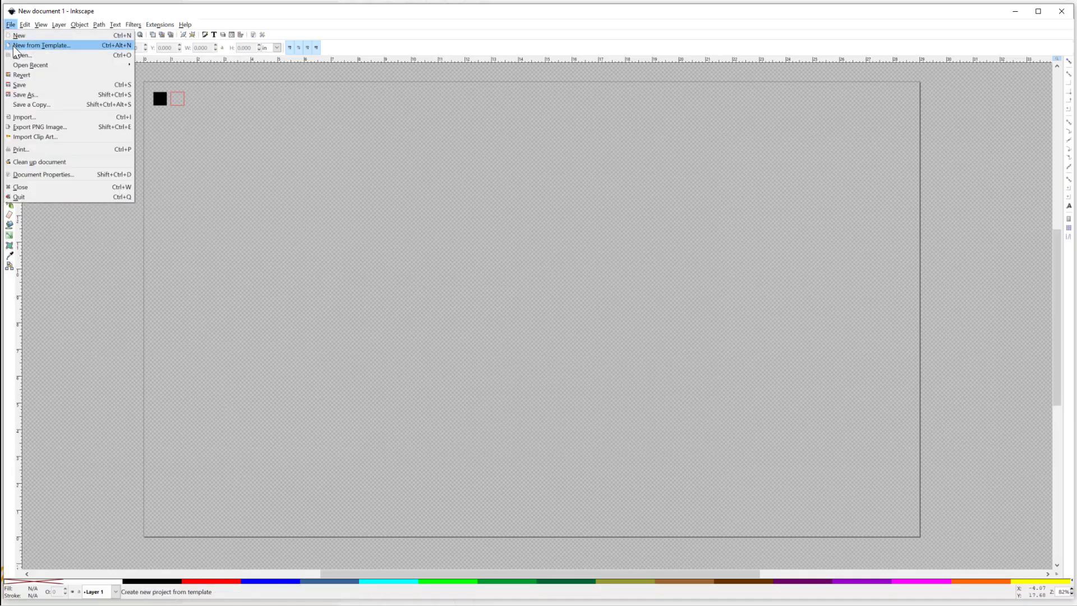
pyautogui.click(17, 55)
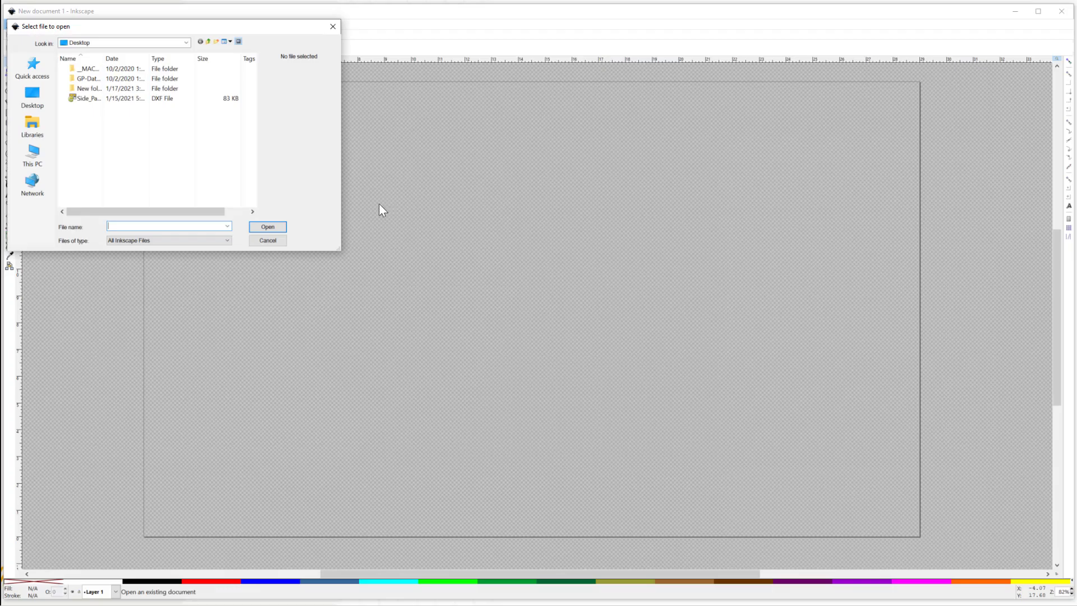
pyautogui.doubleClick(93, 97)
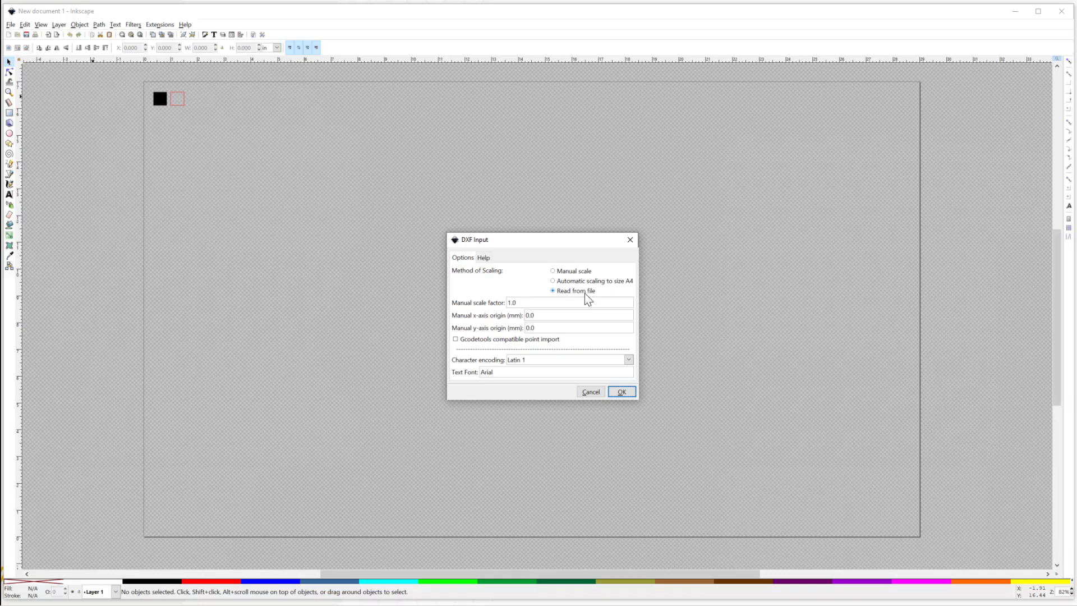
pyautogui.click(620, 391)
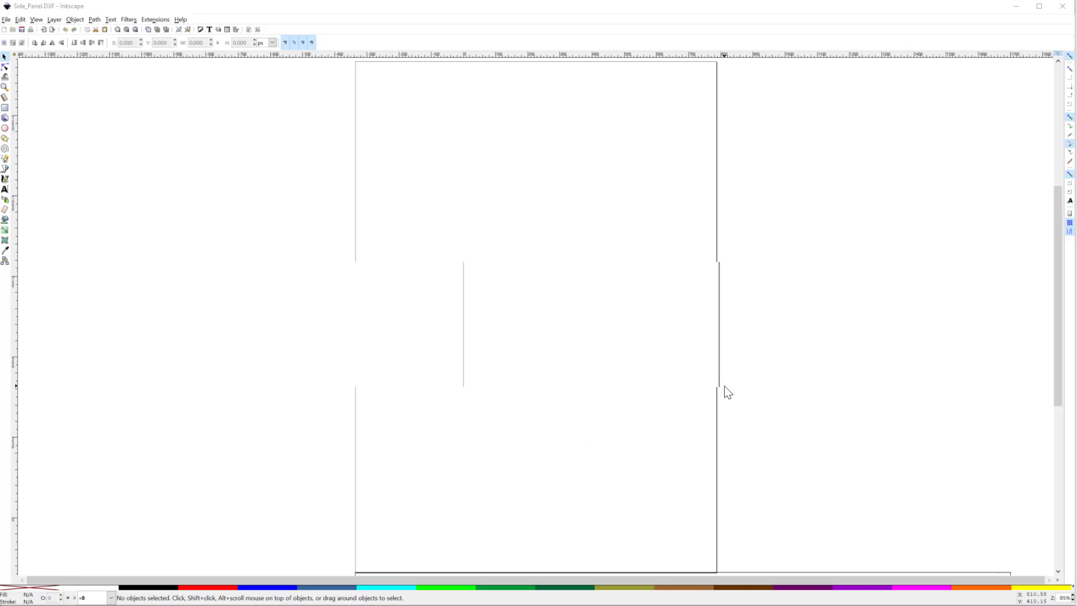
# Step: Resize the page to fit the whole imported drawing, including the text below the panel
pyautogui.scroll(-2, 725, 387)
pyautogui.scroll(-1, 780, 500)
pyautogui.scroll(-1, 780, 501)
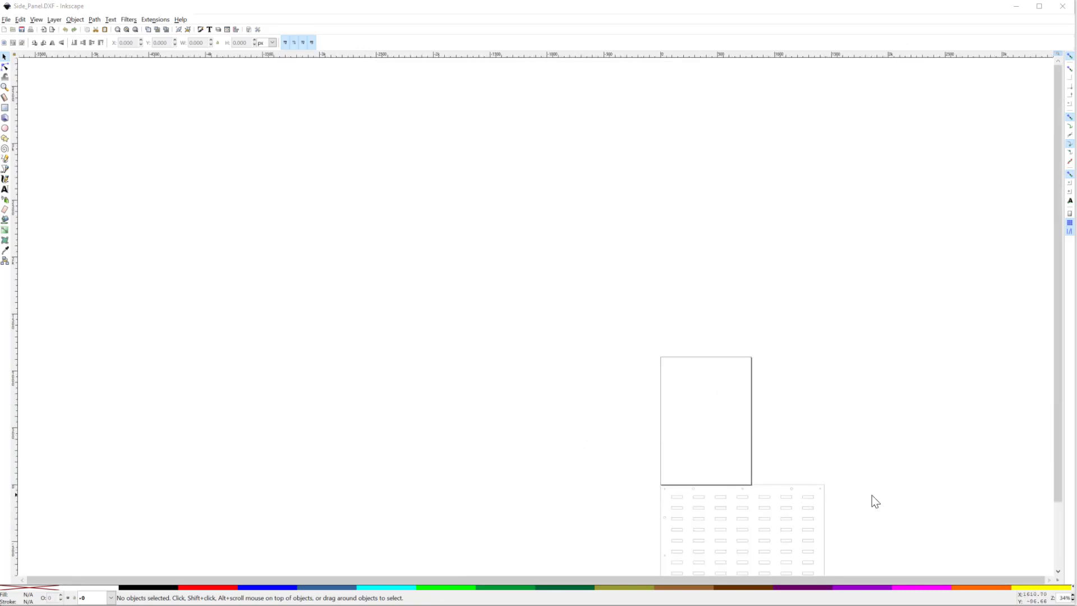
pyautogui.scroll(-2, 1061, 556)
pyautogui.scroll(-1, 1061, 556)
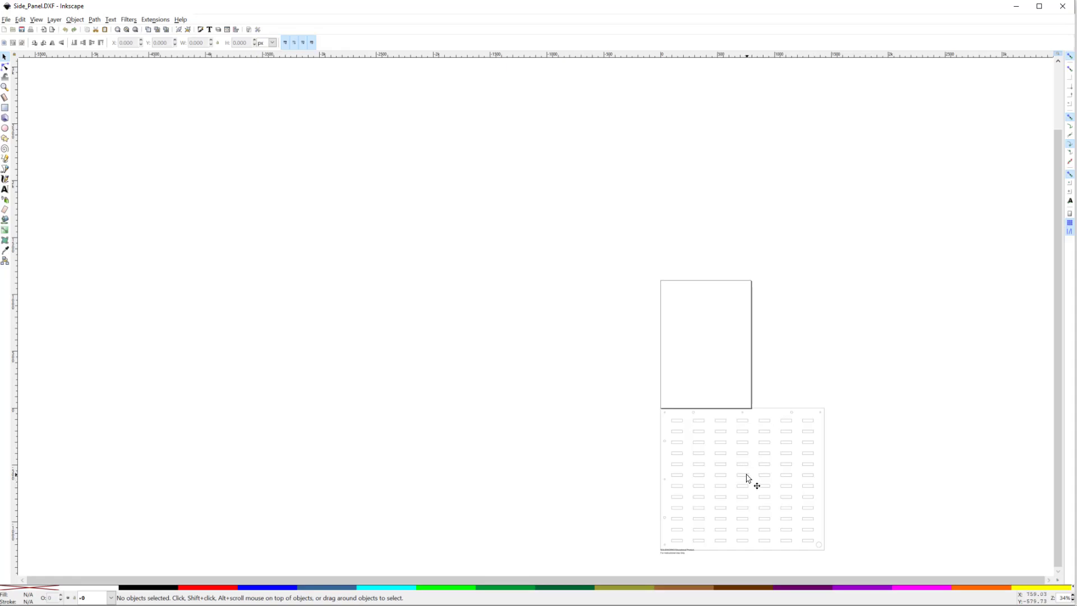
pyautogui.hotkey('ctrl', 'shift')
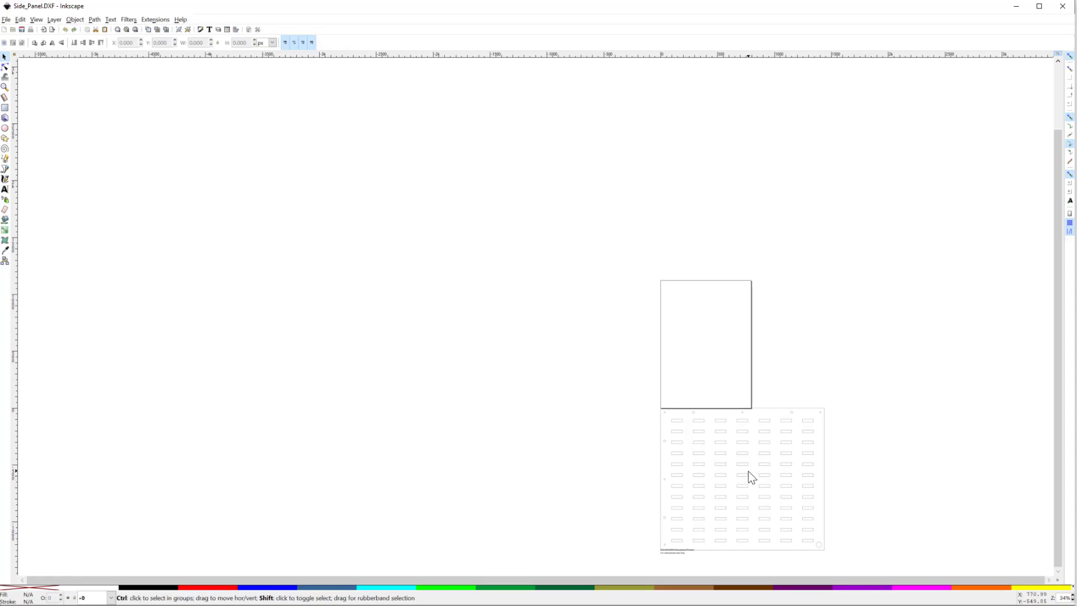
pyautogui.hotkey('ctrl', 'shift', 'r')
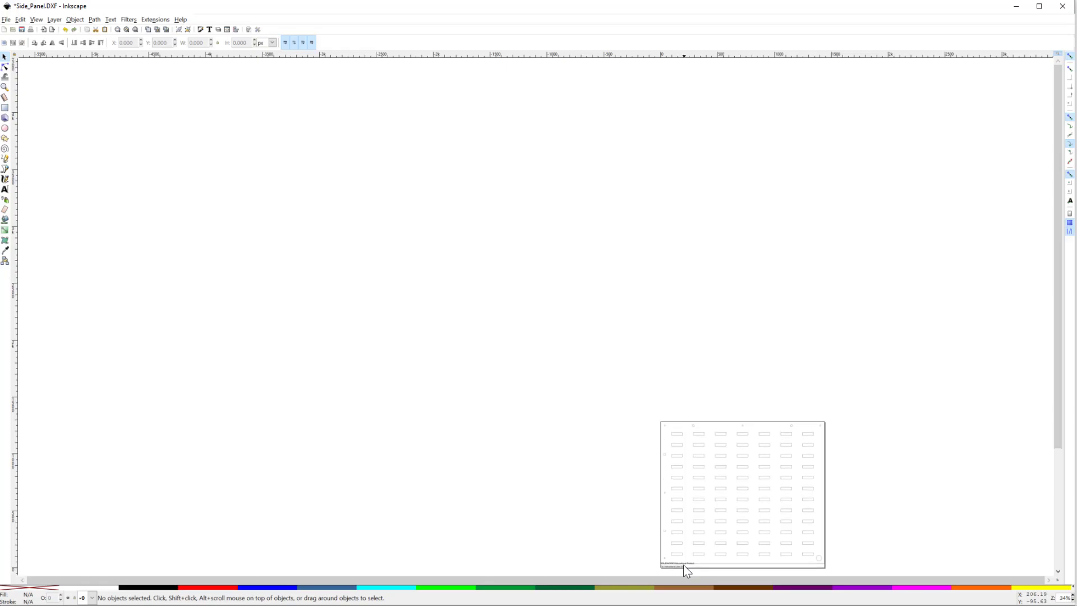
# Step: Delete the two text lines "For Instructional Use Only." and "SOLIDWORKS Educational Product." below the panel
pyautogui.scroll(-1, 683, 564)
pyautogui.scroll(4, 683, 556)
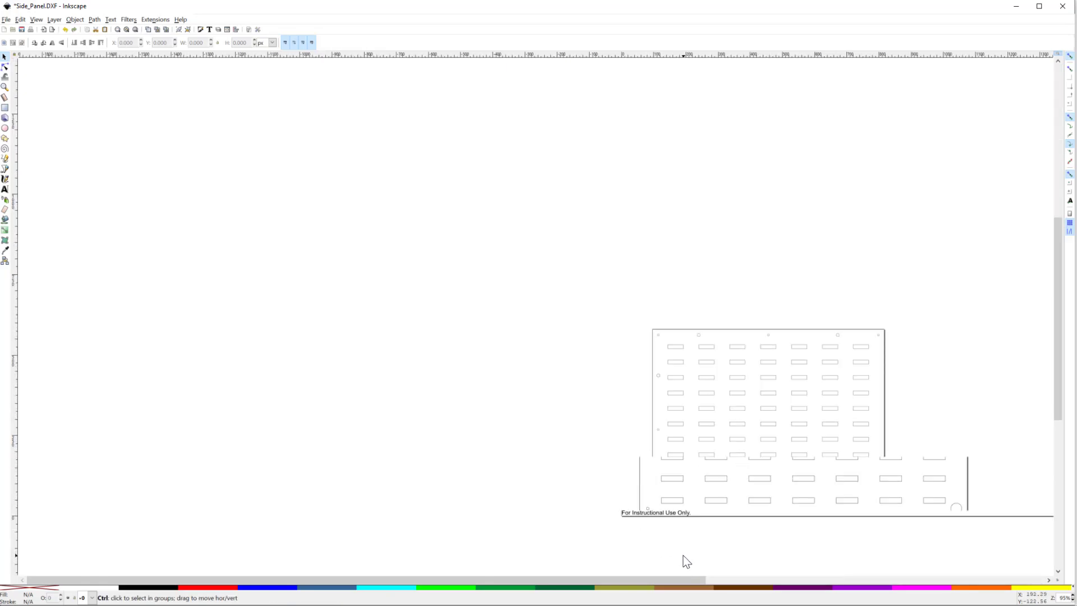
pyautogui.scroll(-1, 766, 544)
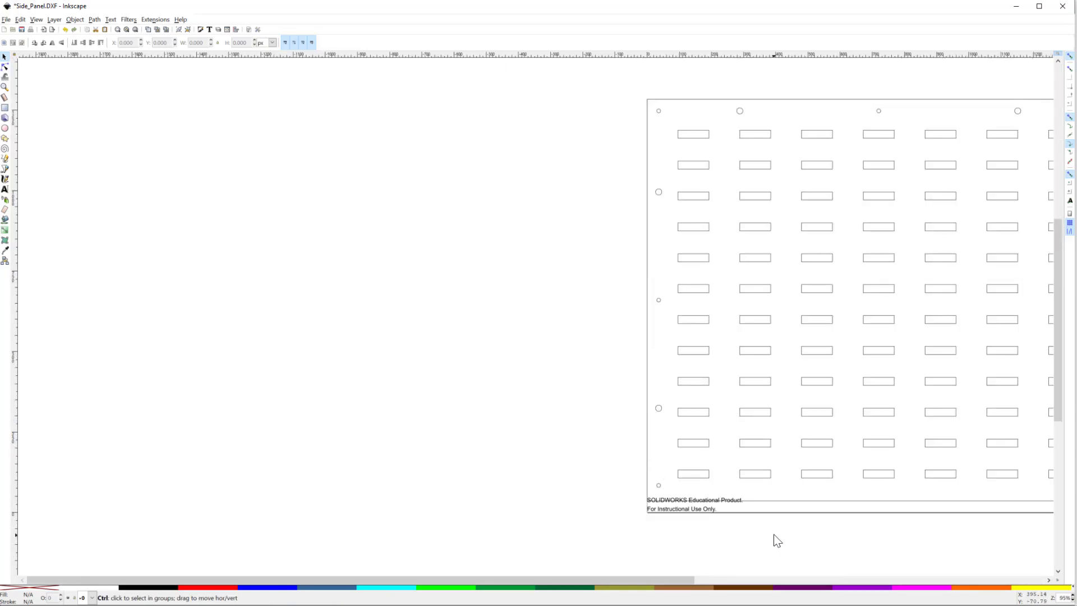
pyautogui.click(695, 511)
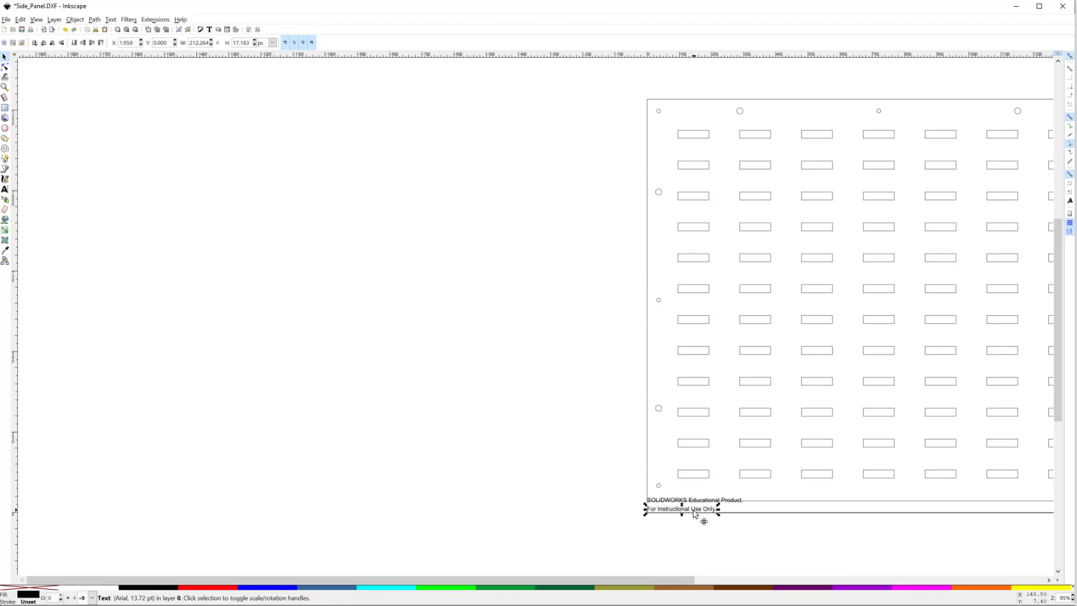
pyautogui.press('Delete')
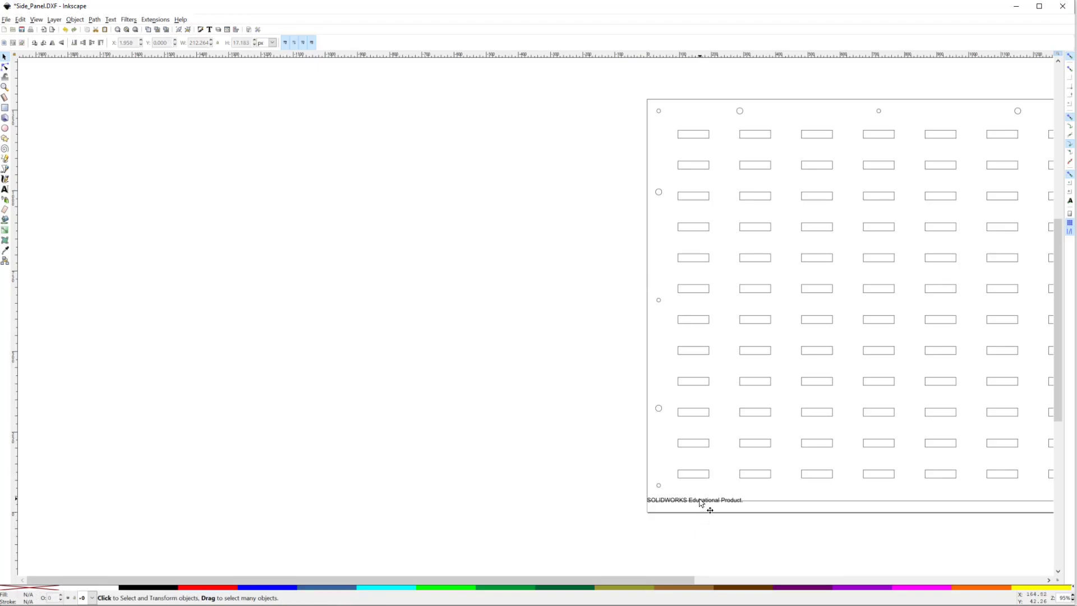
pyautogui.click(699, 500)
pyautogui.press('Escape')
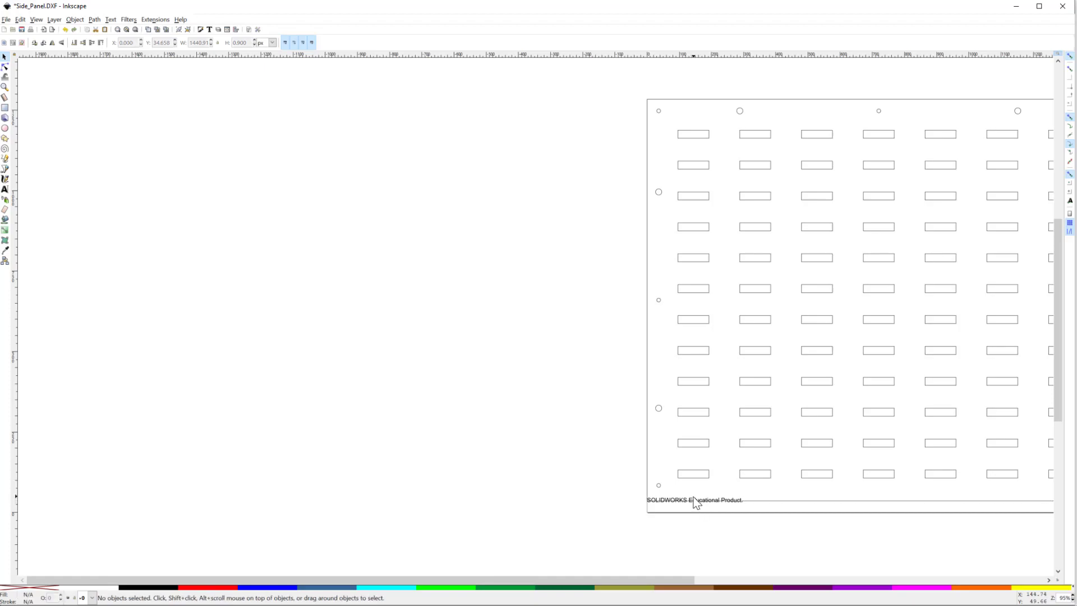
pyautogui.click(682, 502)
pyautogui.press('Delete')
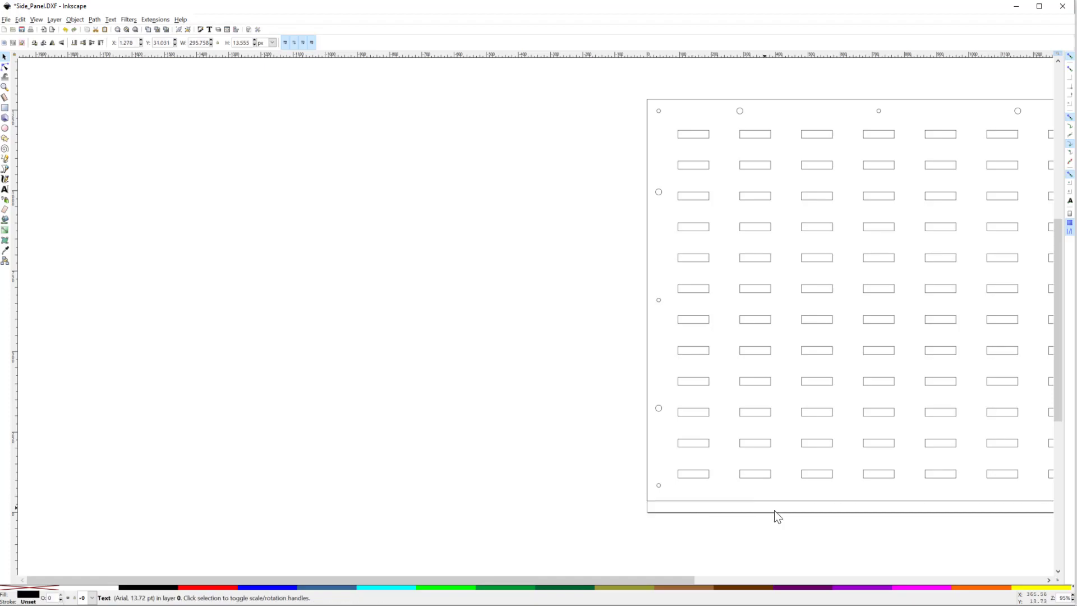
# Step: Refit the page to the remaining panel geometry so it ends at the panel's lower edge
pyautogui.keyDown('ctrl'); pyautogui.scroll(-2, 1004, 498); pyautogui.keyUp('ctrl')
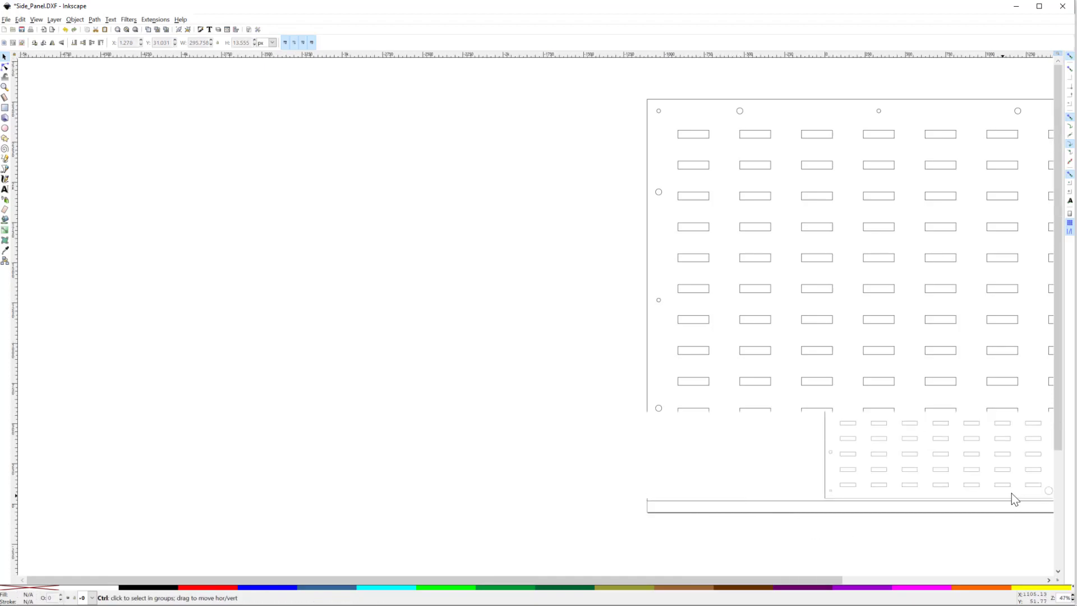
pyautogui.moveTo(825, 581); pyautogui.dragTo(920, 585)
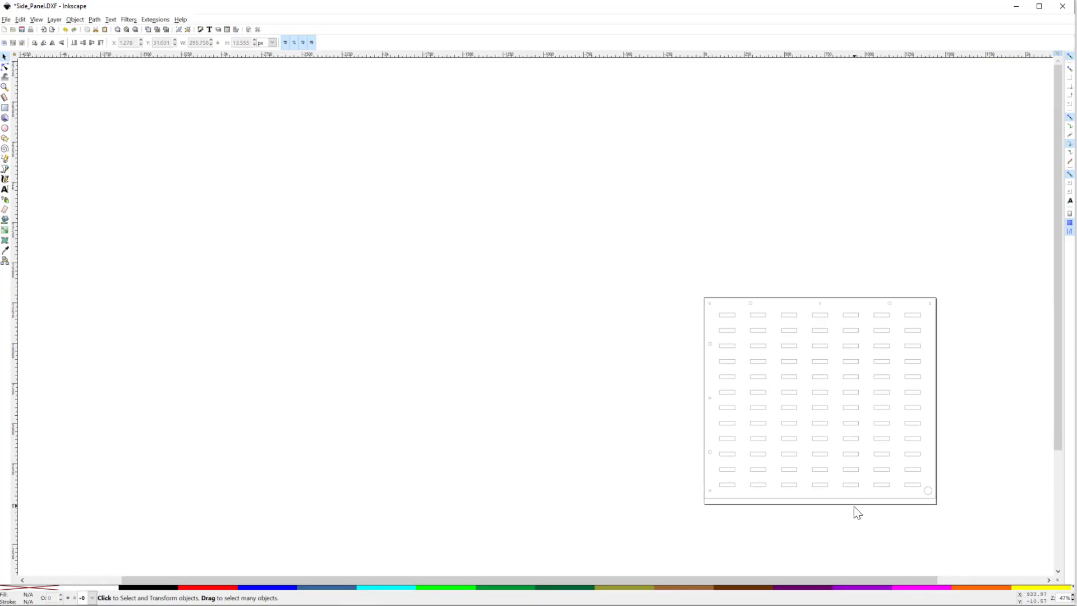
pyautogui.hotkey('ctrl', 'shift')
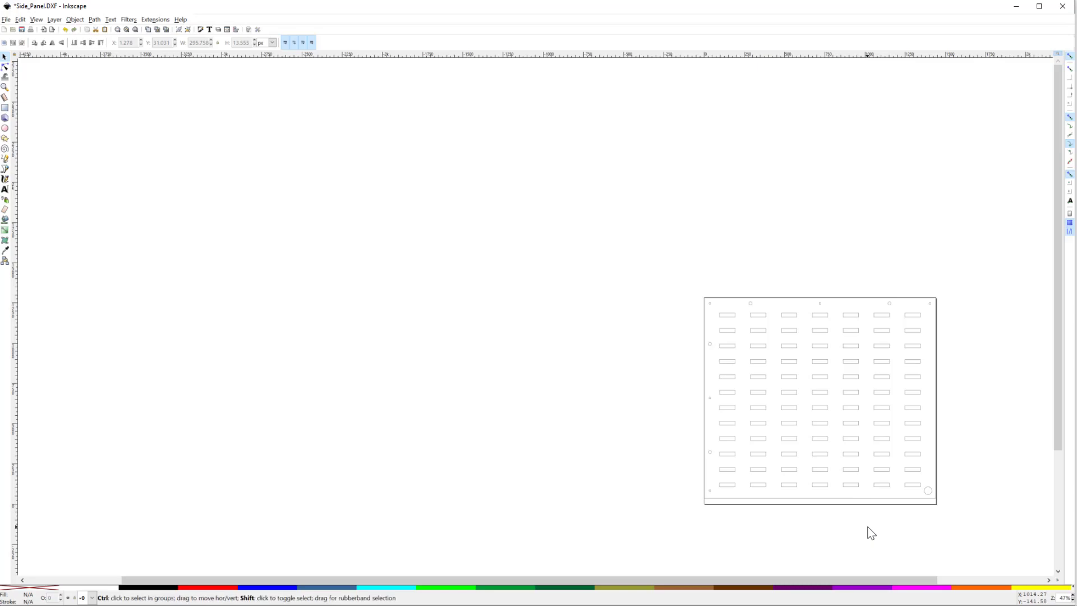
pyautogui.hotkey('ctrl', 'shift', 'z')
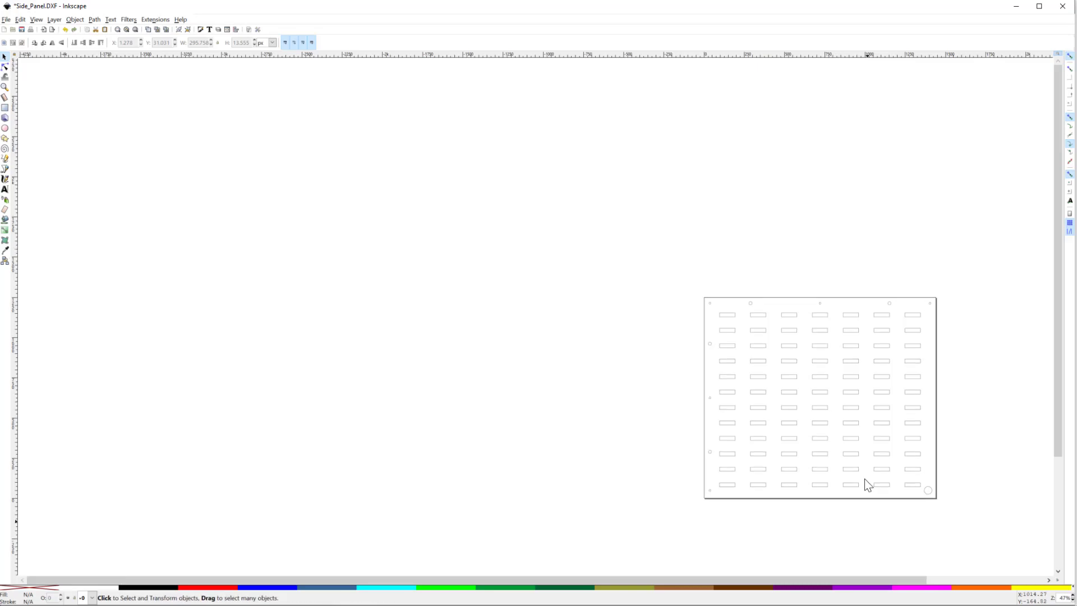
pyautogui.press('ctrl')
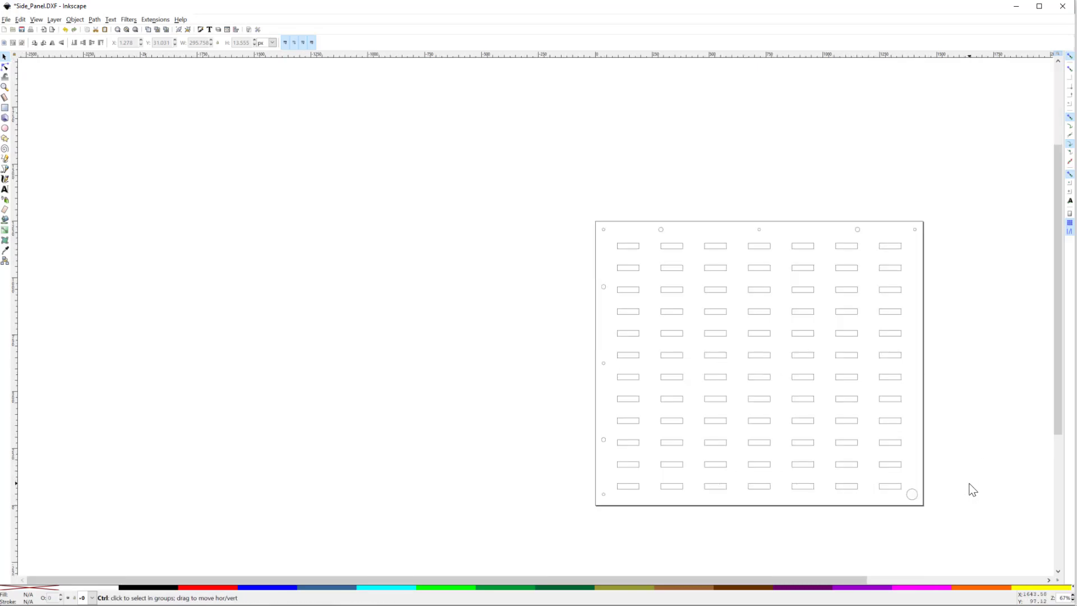
pyautogui.scroll(2, 966, 472)
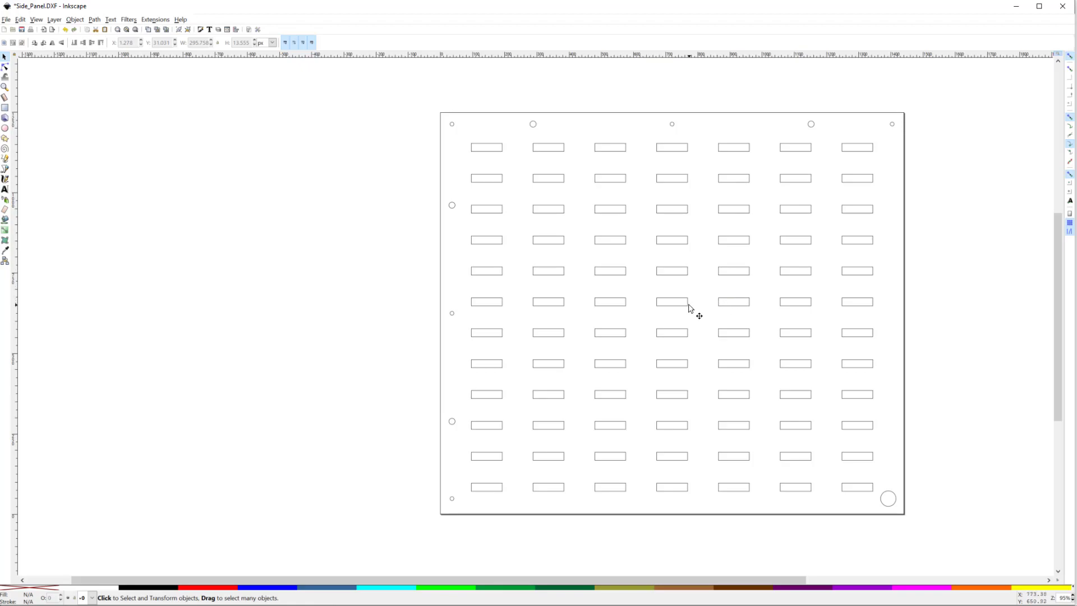
# Step: Set the stroke colour of all objects in the drawing to red (#FF0000)
pyautogui.hotkey('ctrl', 'a')
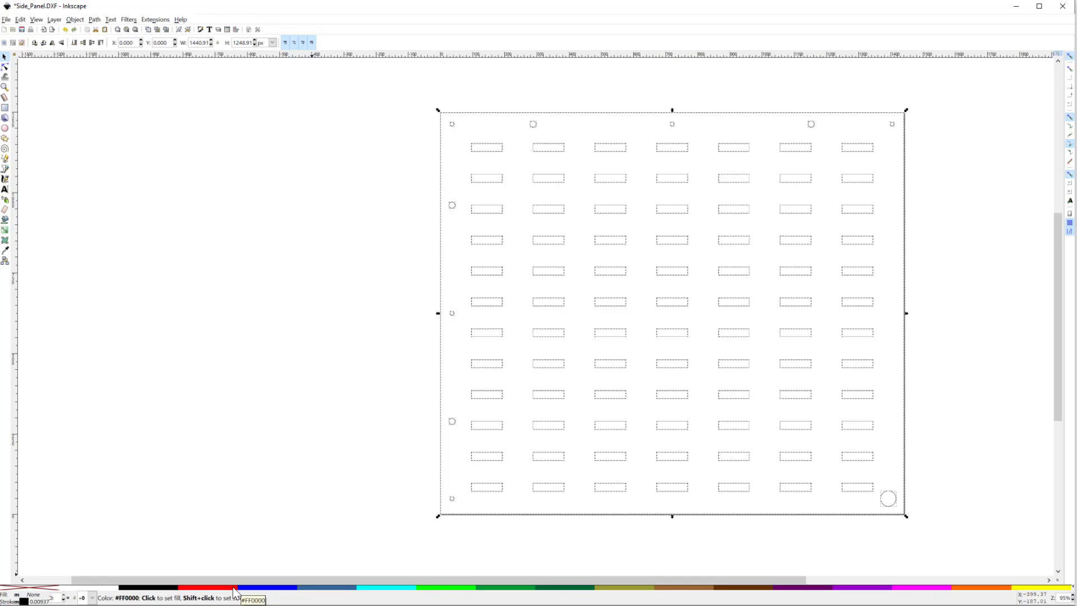
pyautogui.press('shift')
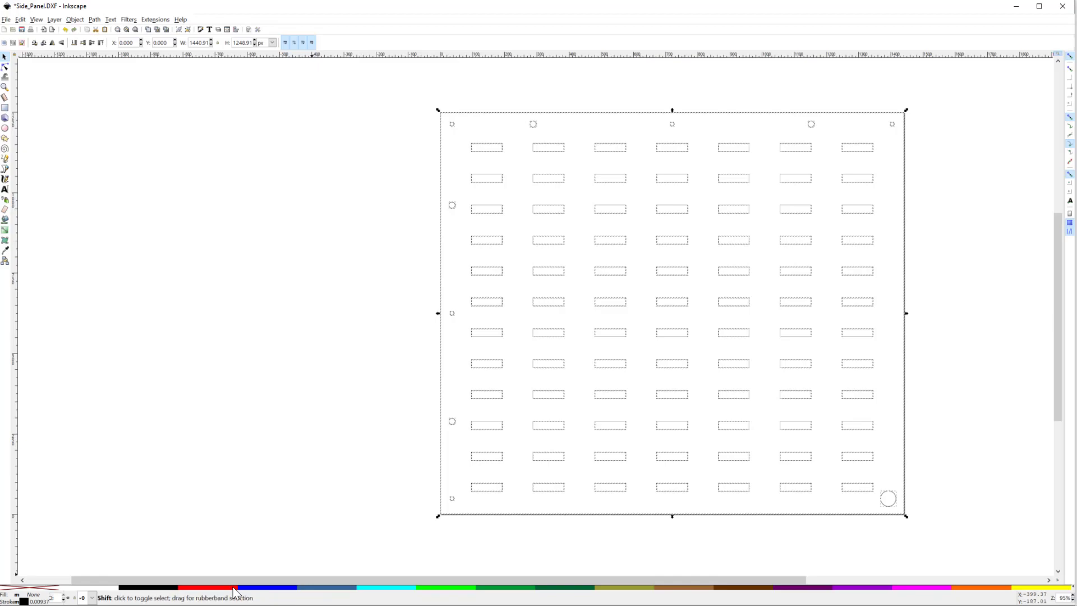
pyautogui.keyDown('shift'); pyautogui.click(235, 592); pyautogui.keyUp('shift')
pyautogui.click(309, 514)
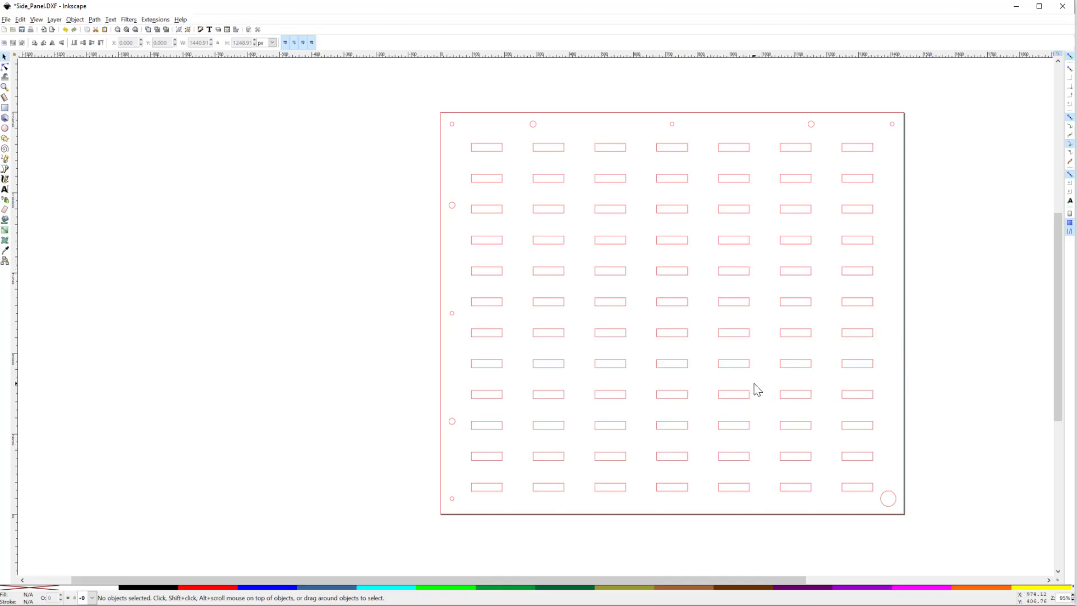
# Step: Save the drawing, including a copy on the Desktop as Side_Panel.svg in Inkscape SVG format
pyautogui.hotkey('ctrl', 's')
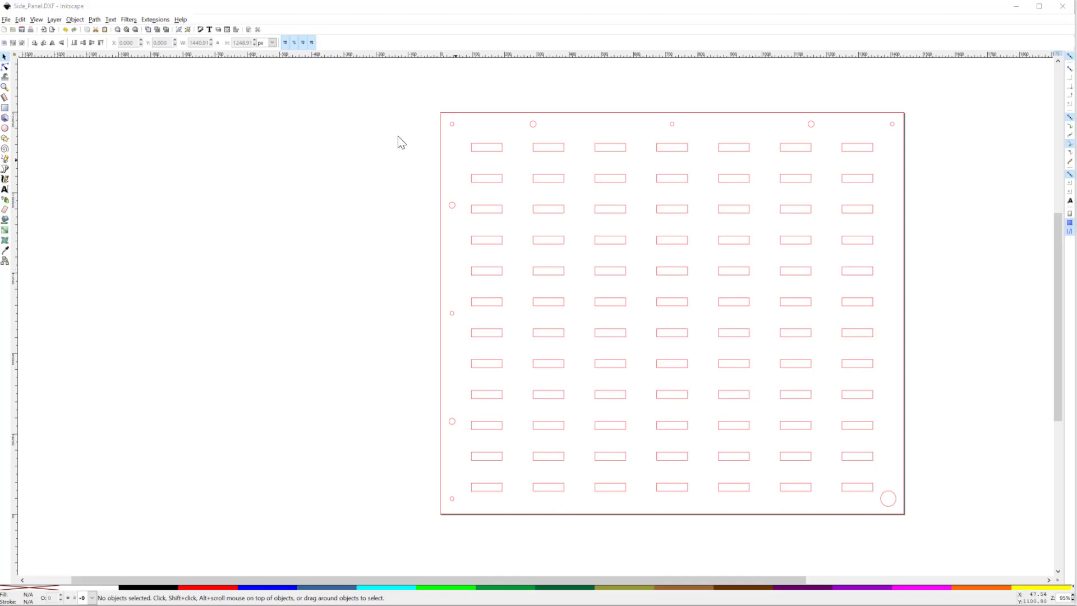
pyautogui.click(6, 19)
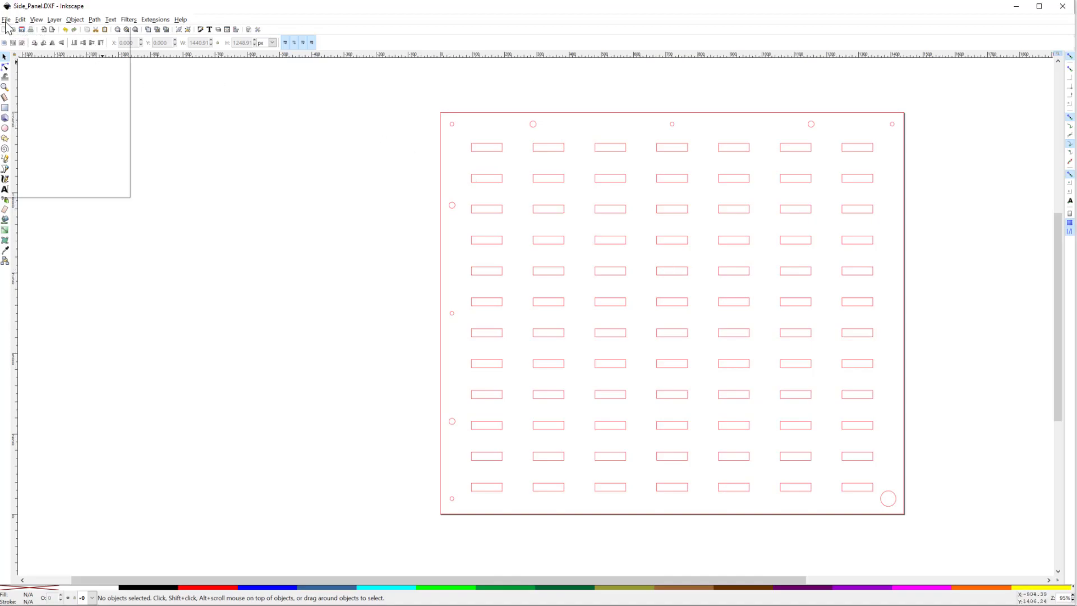
pyautogui.click(41, 91)
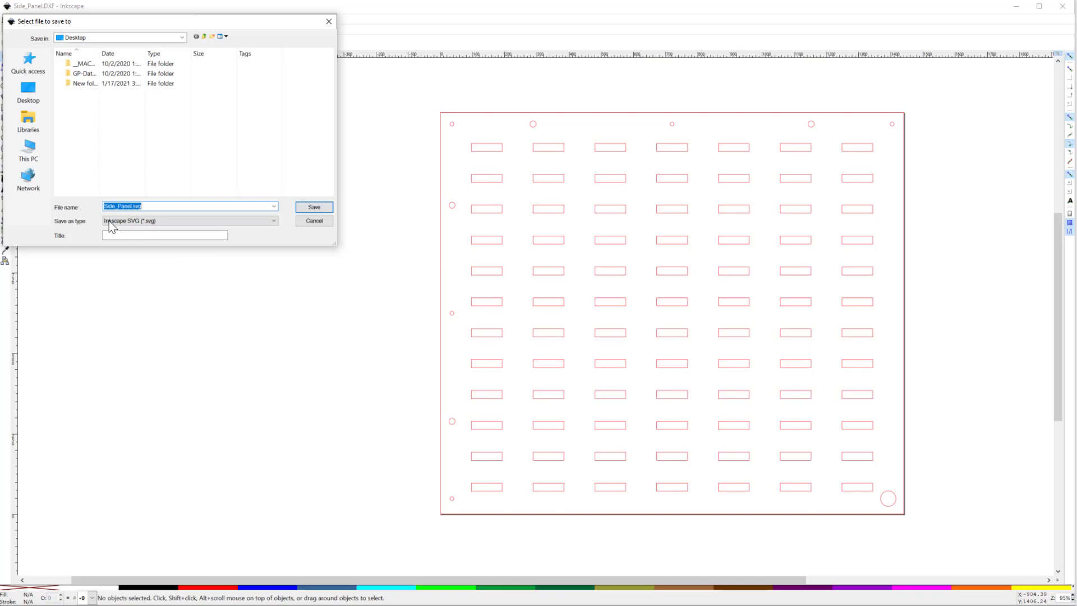
pyautogui.click(135, 221)
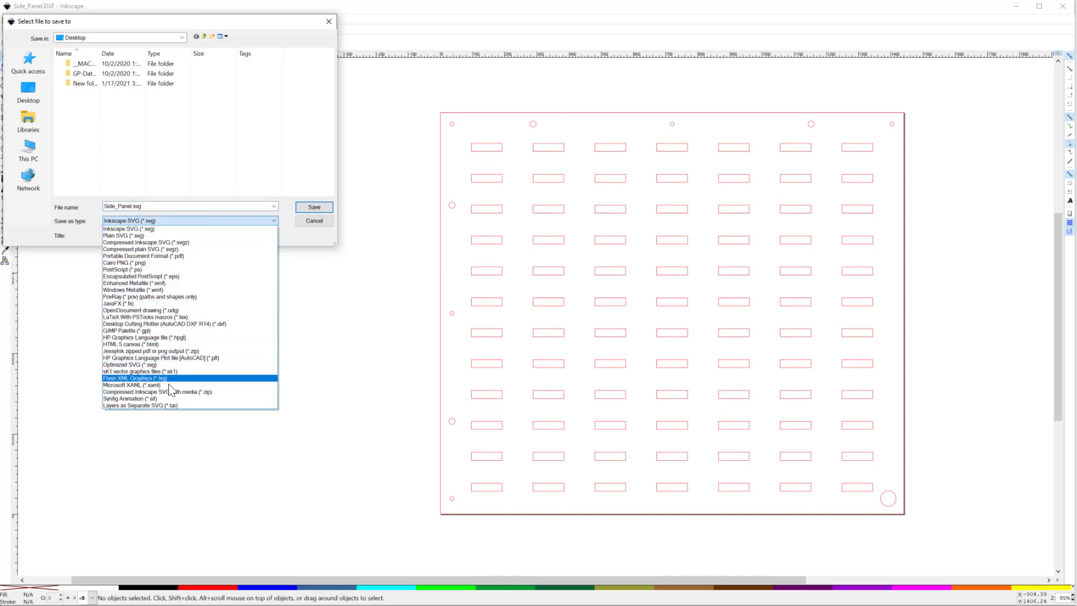
pyautogui.click(152, 229)
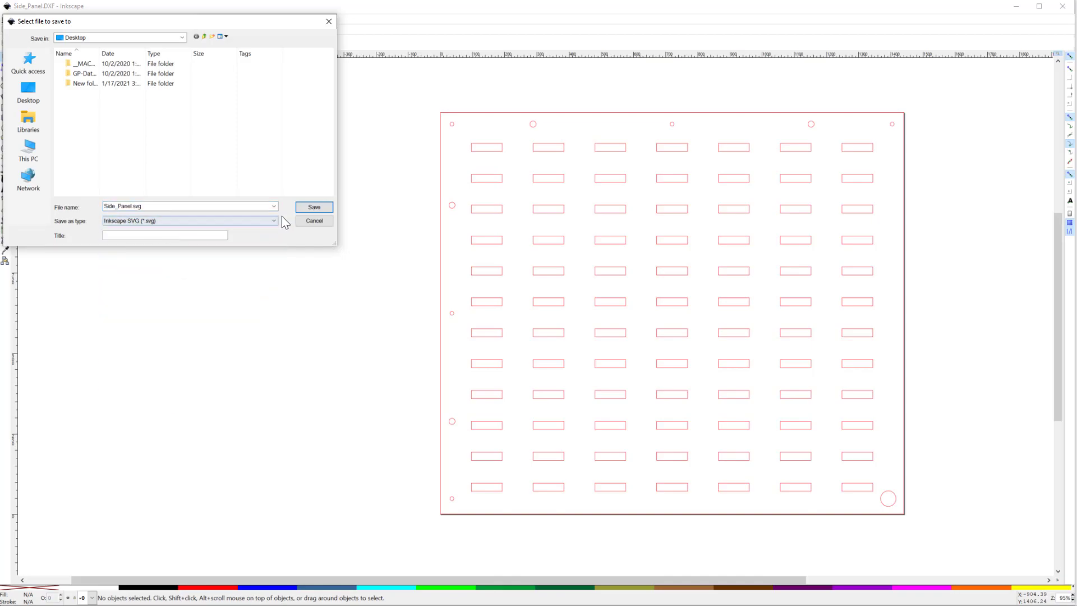
pyautogui.click(321, 205)
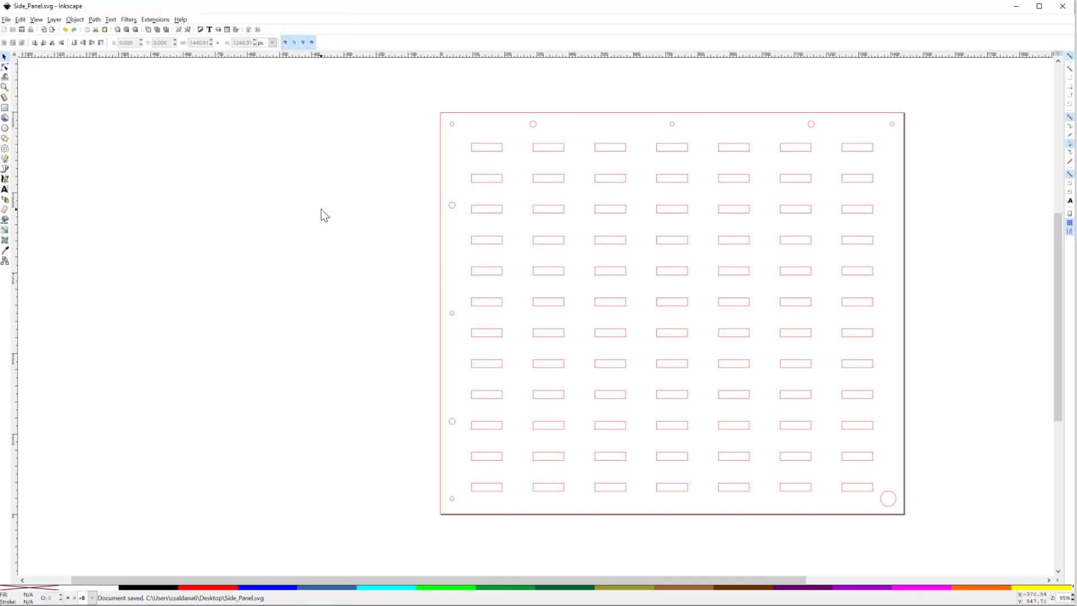
# Step: Print the panel to the Trotec Engraver v11.3.0 with the user-defined width set to 29 in
pyautogui.click(6, 19)
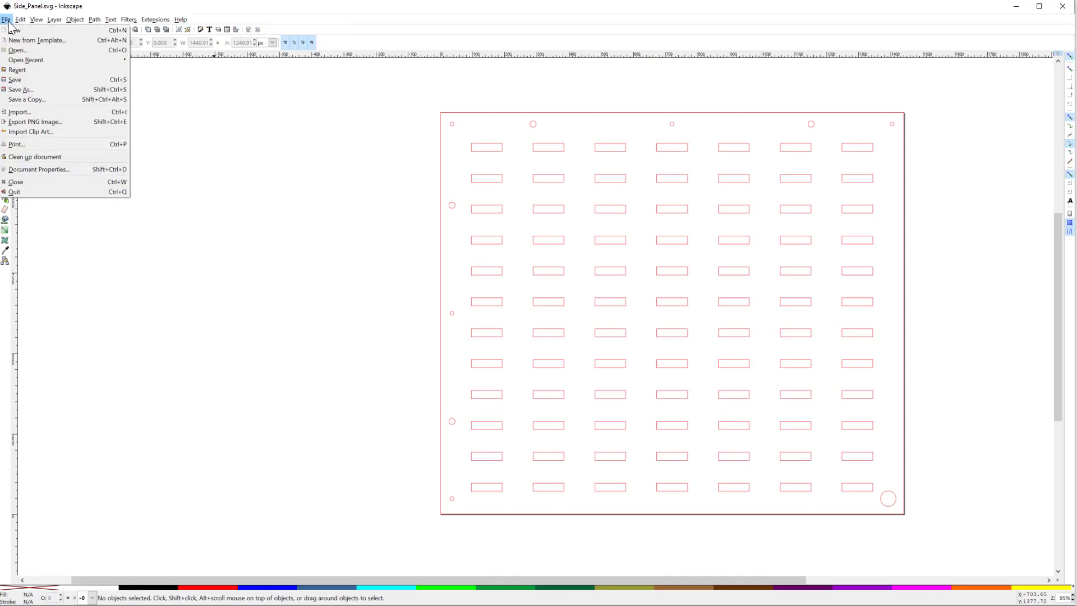
pyautogui.click(50, 144)
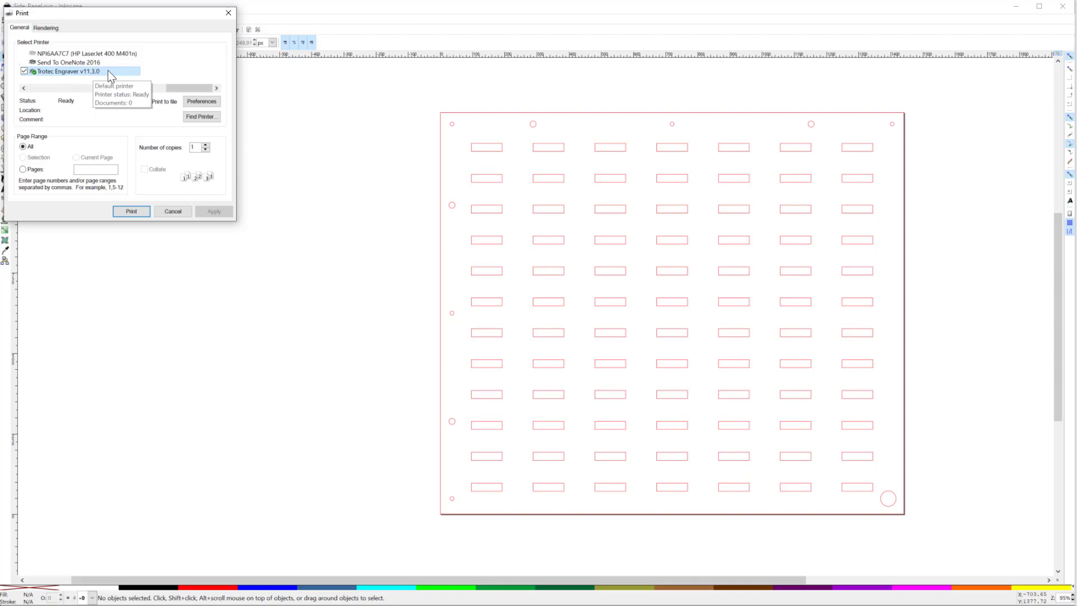
pyautogui.click(202, 102)
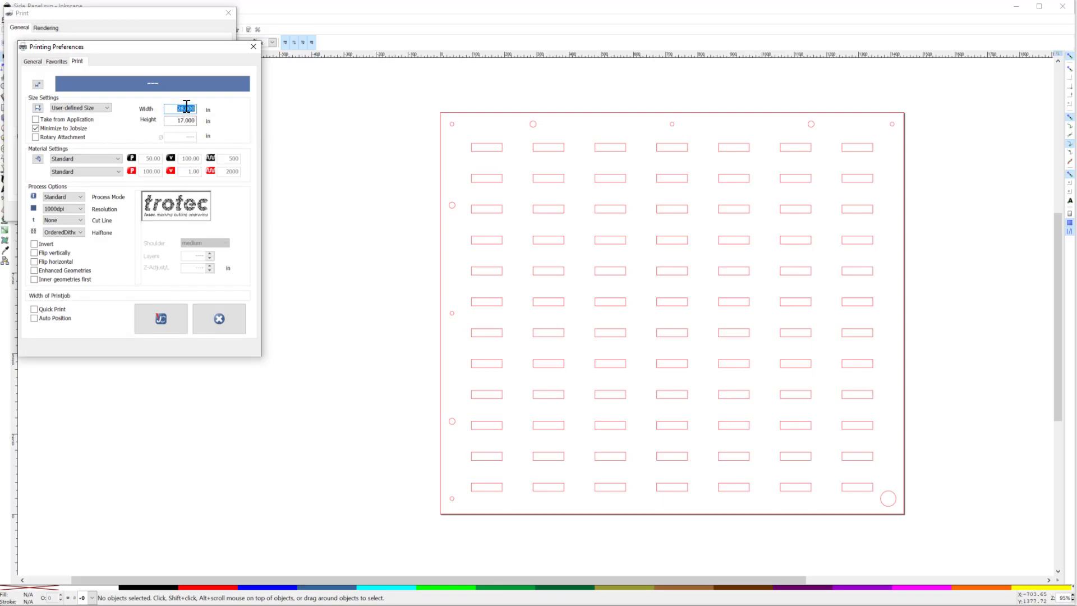
pyautogui.write('29')
pyautogui.click(186, 120)
pyautogui.click(163, 321)
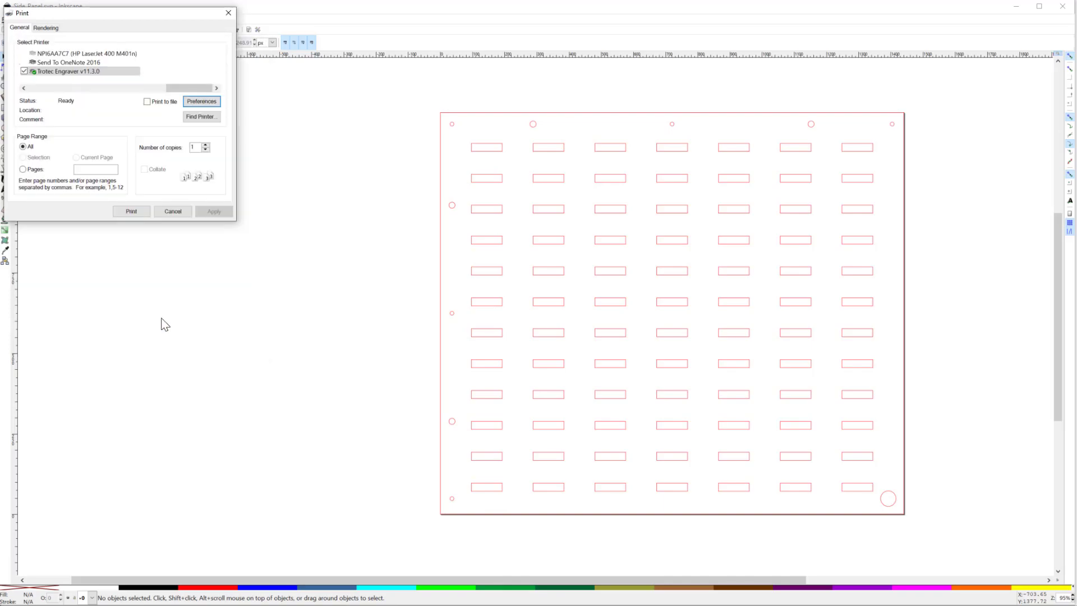
pyautogui.click(130, 213)
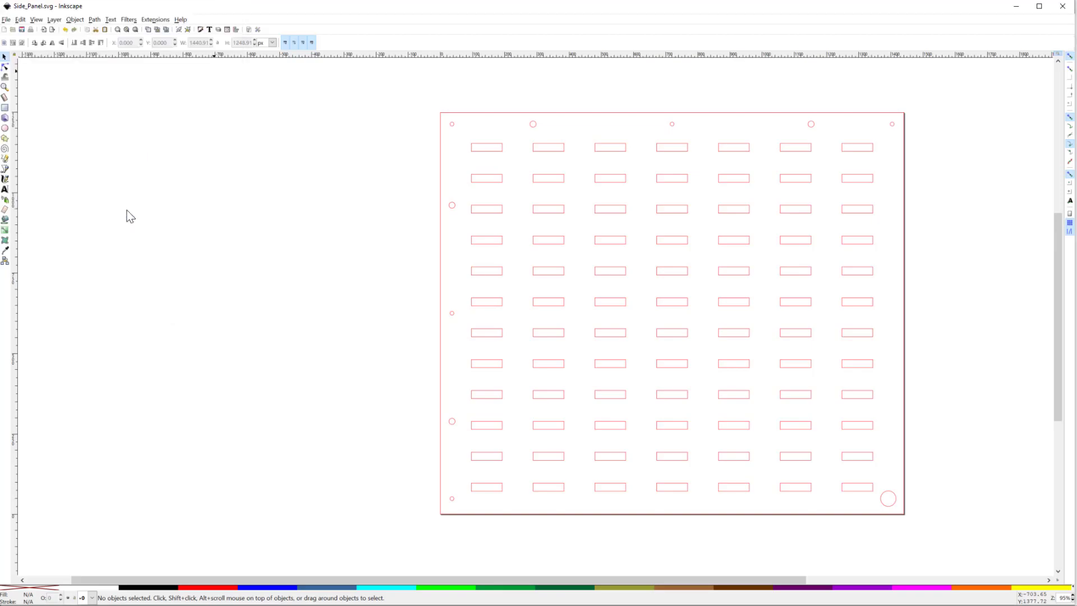
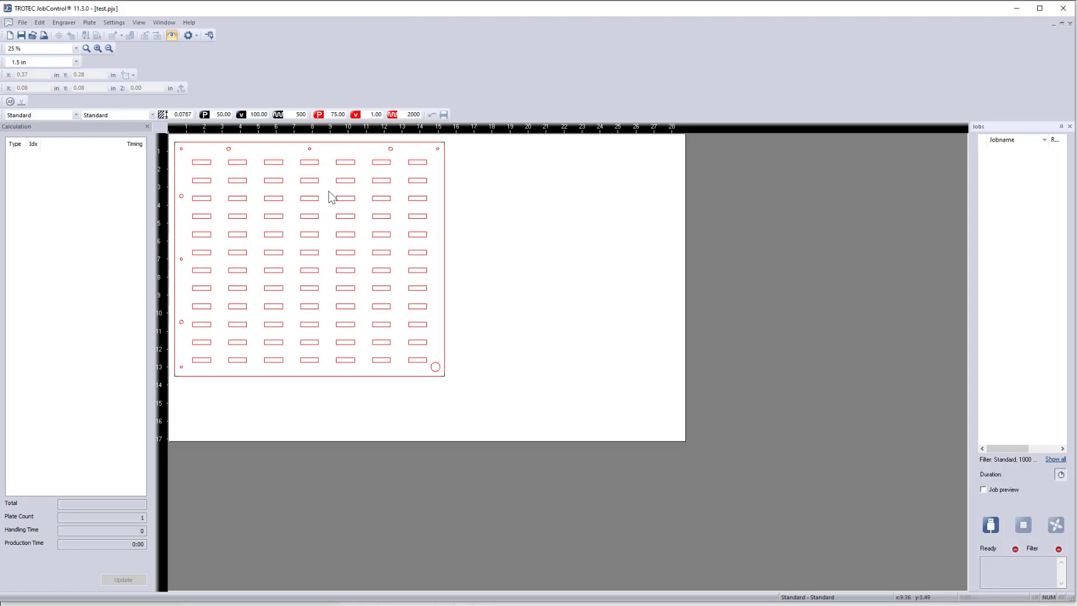
# Step: Compare the panel job with its detailed preview turned off and on, and select the job on the plate
pyautogui.click(170, 36)
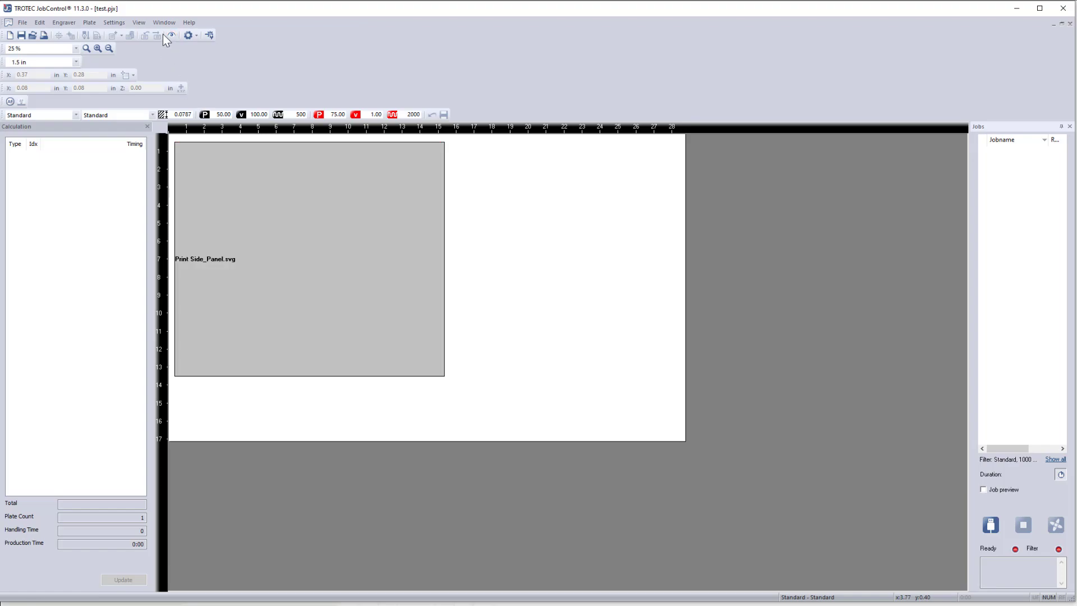
pyautogui.click(171, 36)
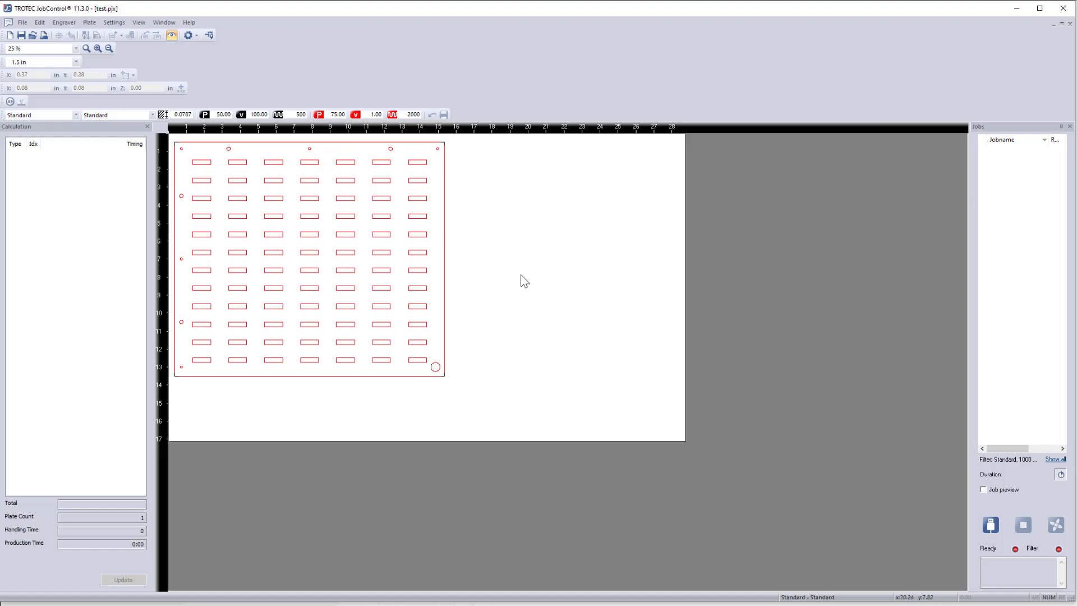
pyautogui.click(347, 277)
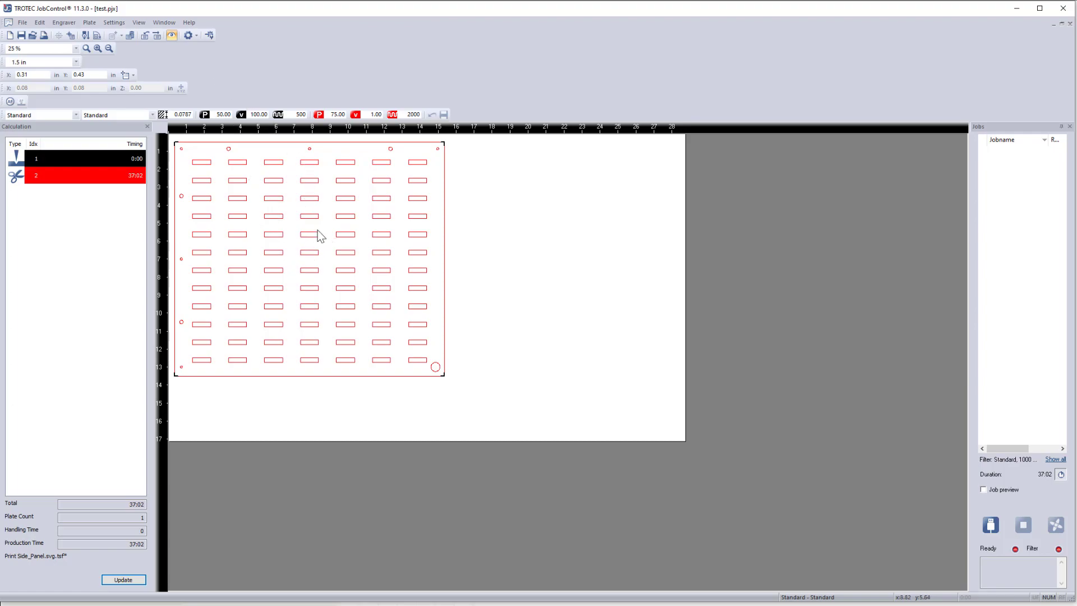
# Step: Set the speed of the red Cut process to 5 in the Standard material and recalculate the job time
pyautogui.click(209, 36)
pyautogui.moveTo(648, 179); pyautogui.dragTo(835, 161)
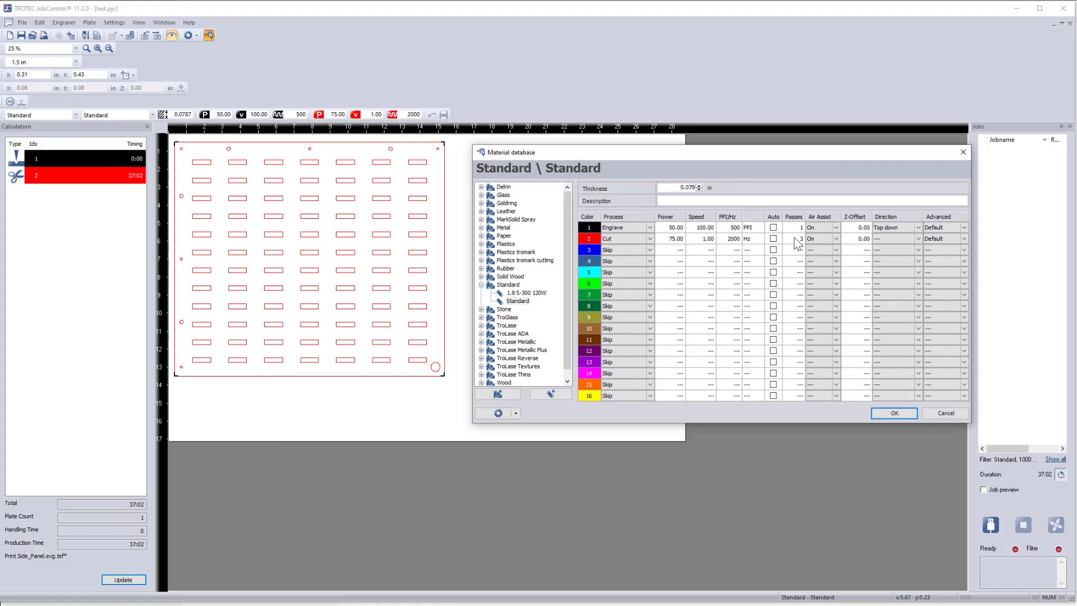
pyautogui.click(702, 240)
pyautogui.write('5')
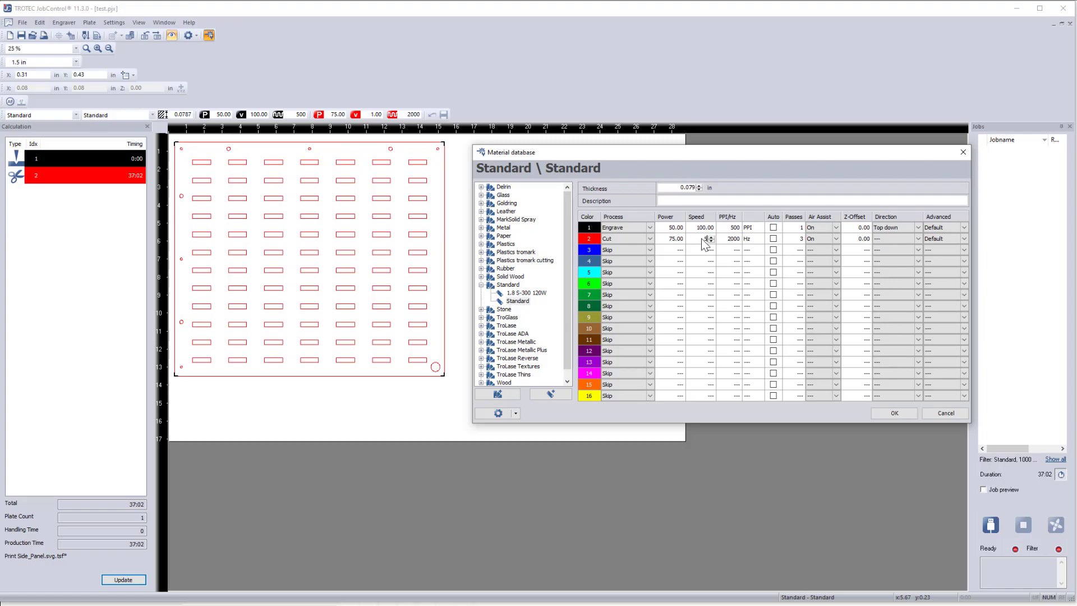
pyautogui.click(903, 415)
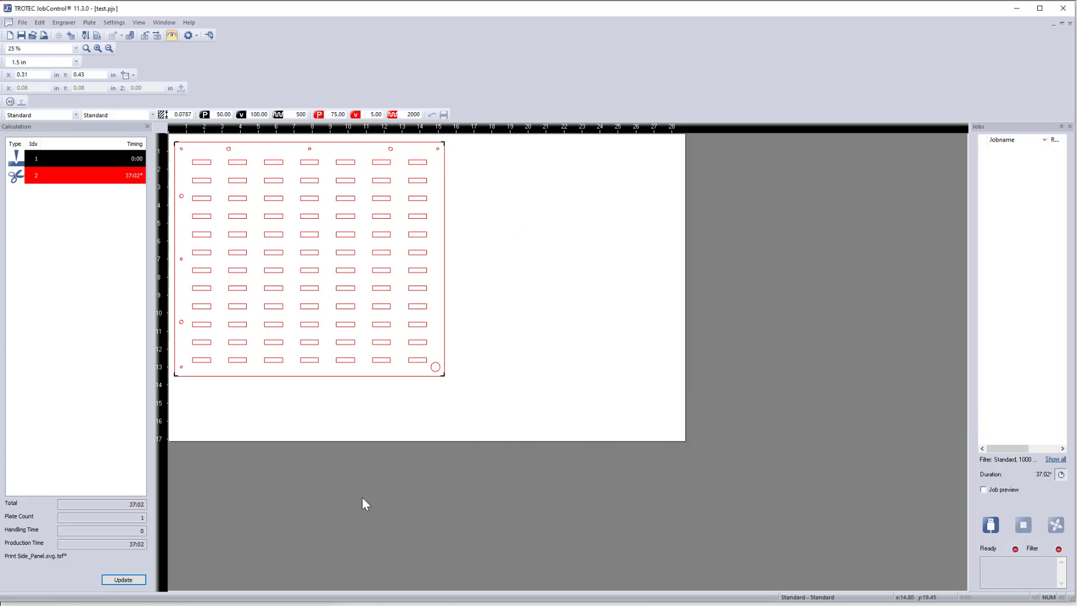
pyautogui.click(115, 584)
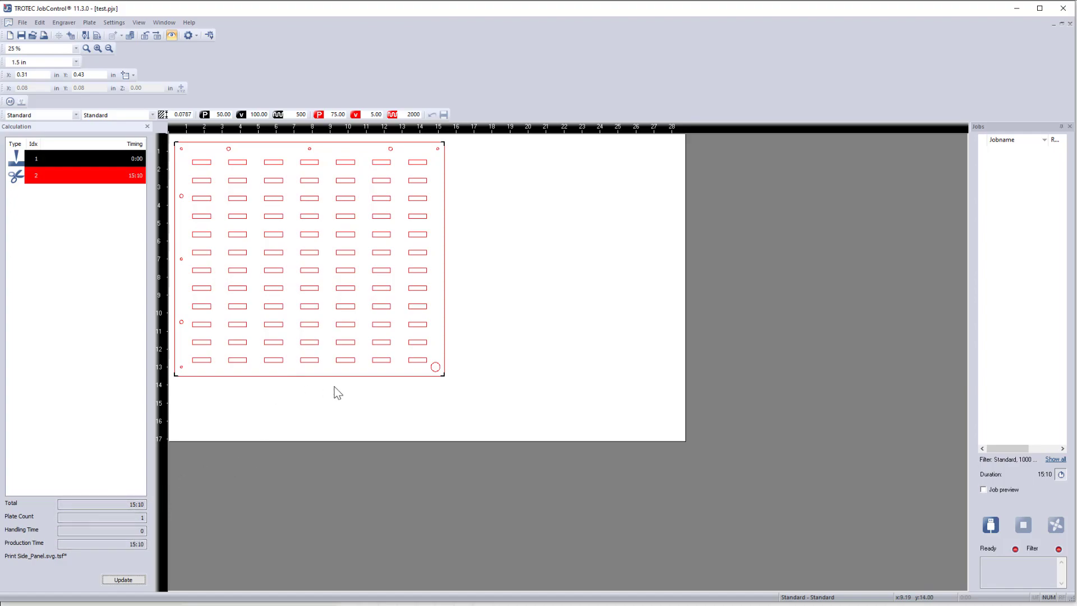
# Step: Sort the panel job's vectors with quick ordering into Print Side_Panel.svg_sorted and recalculate the job time
pyautogui.click(349, 341)
pyautogui.click(579, 294)
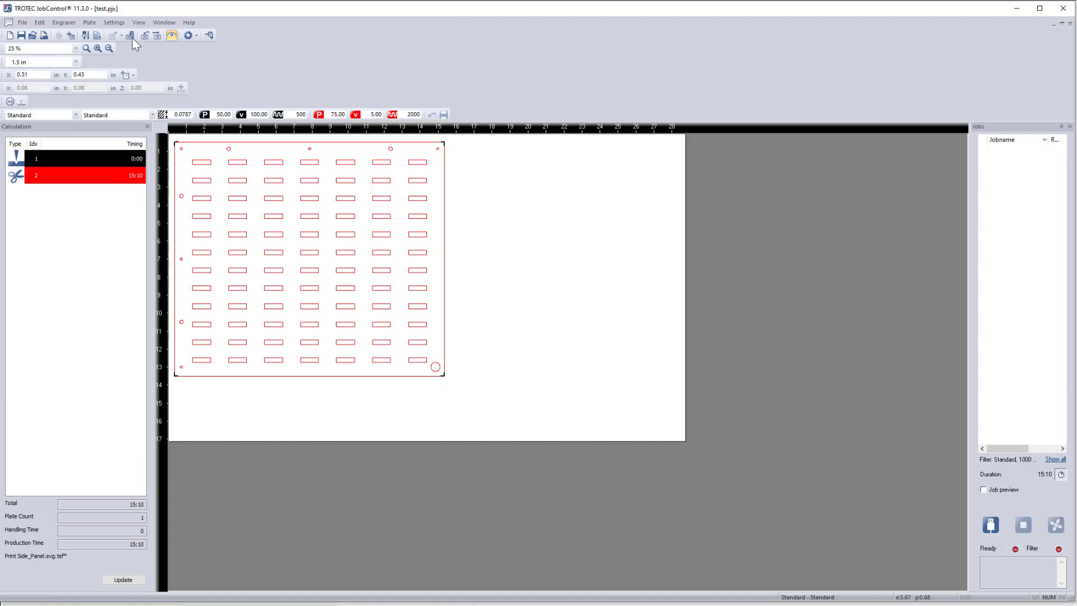
pyautogui.click(85, 36)
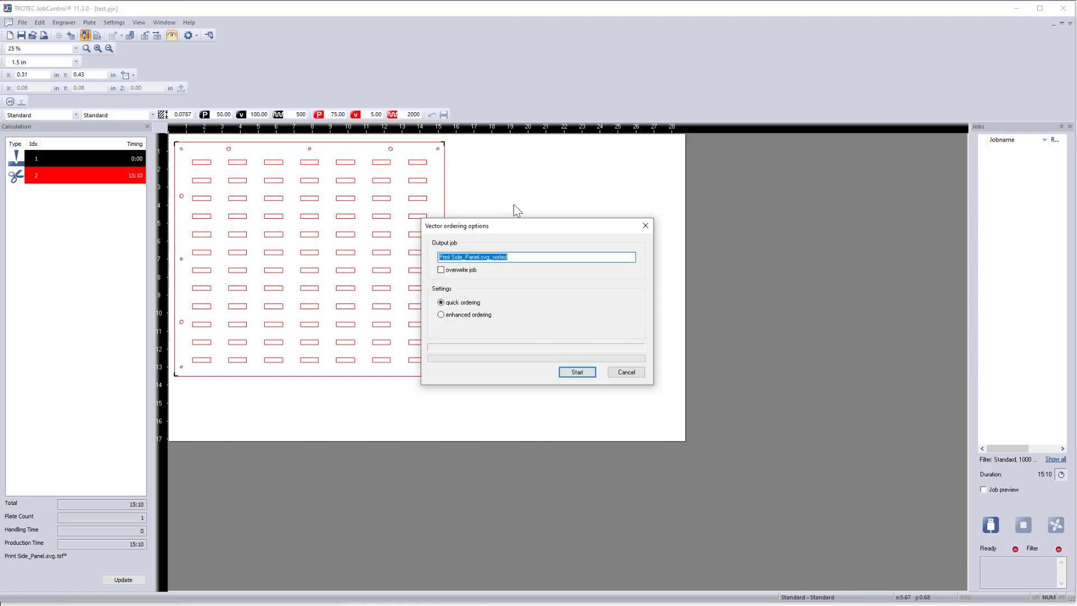
pyautogui.moveTo(518, 221); pyautogui.dragTo(565, 191)
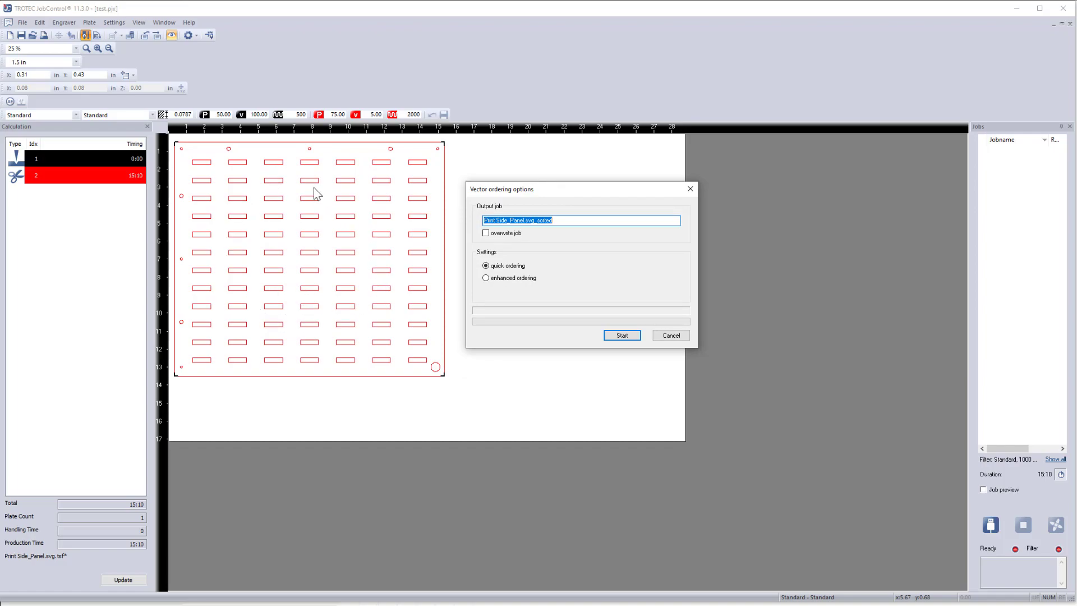
pyautogui.click(498, 279)
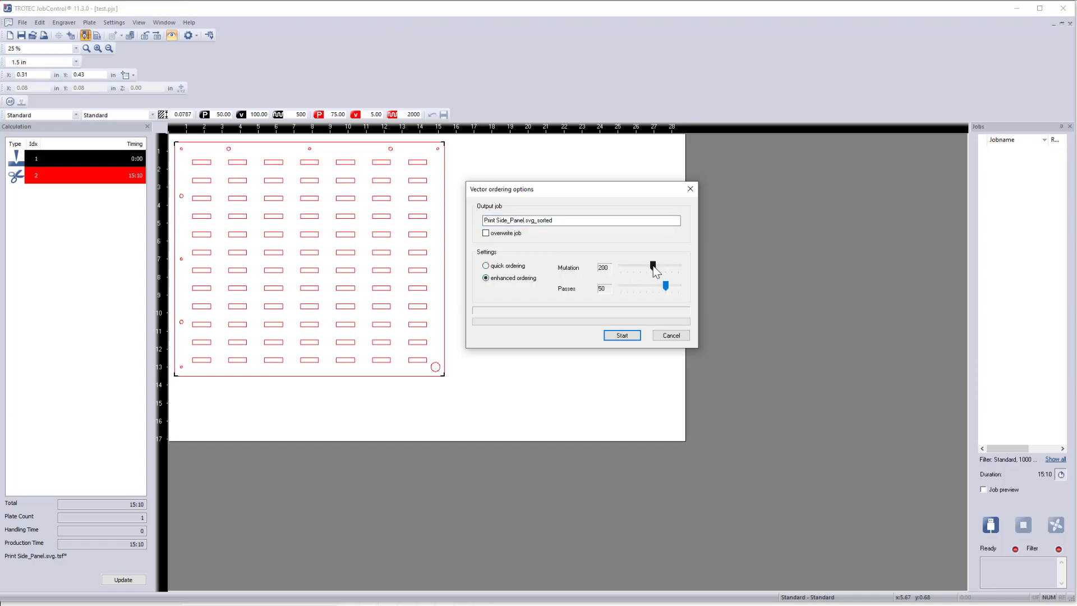
pyautogui.click(508, 266)
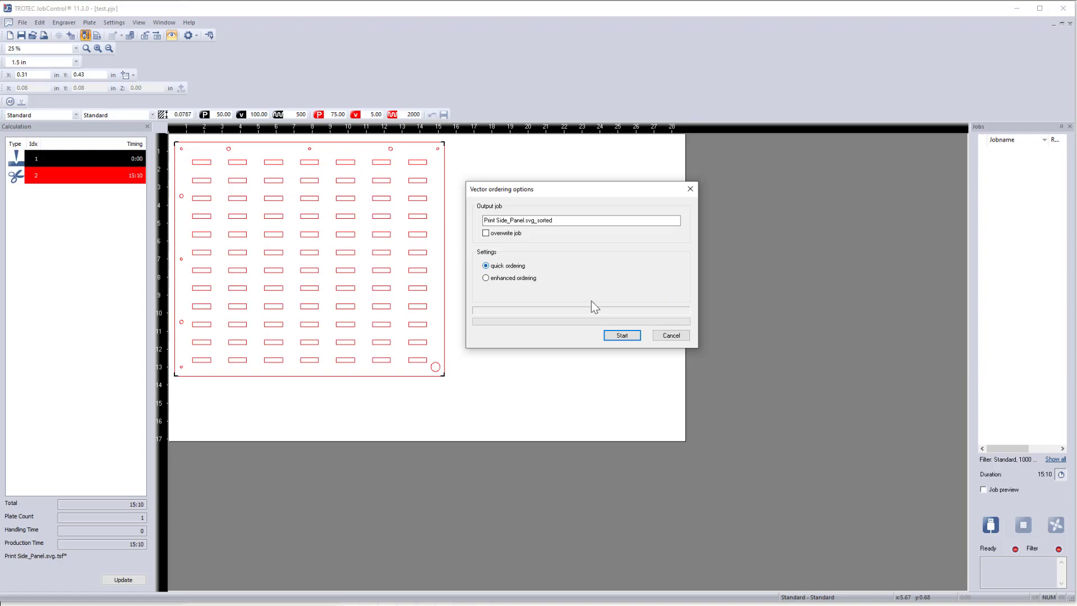
pyautogui.click(622, 335)
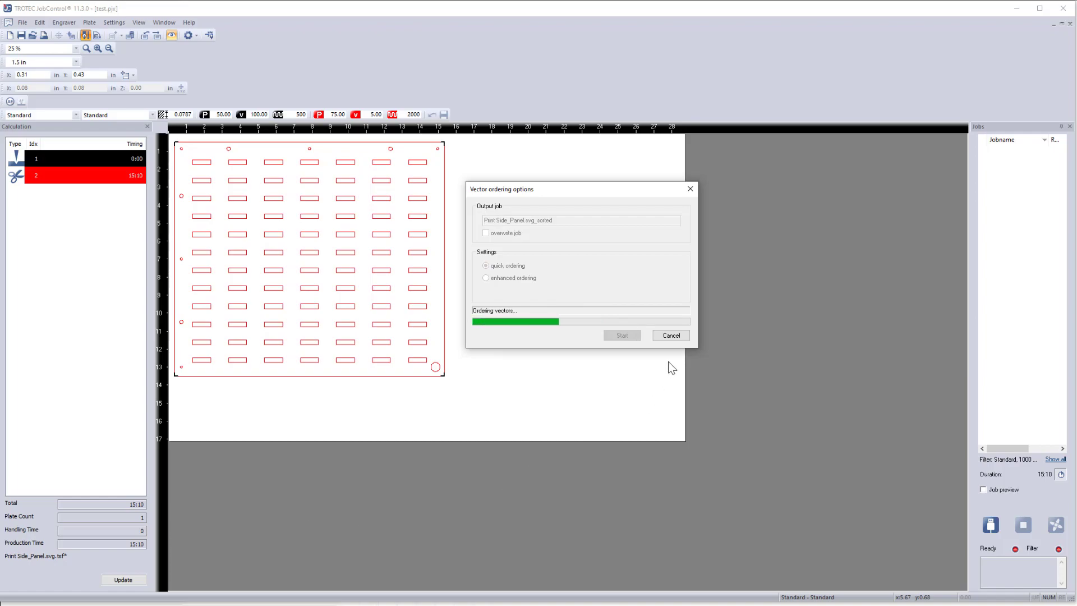
pyautogui.click(671, 335)
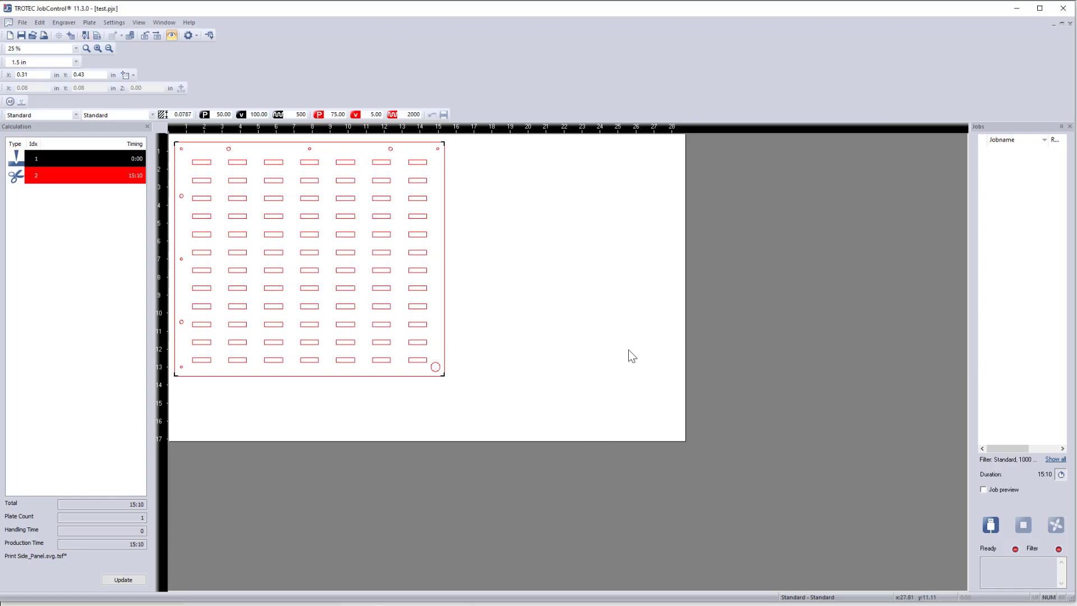
pyautogui.click(123, 580)
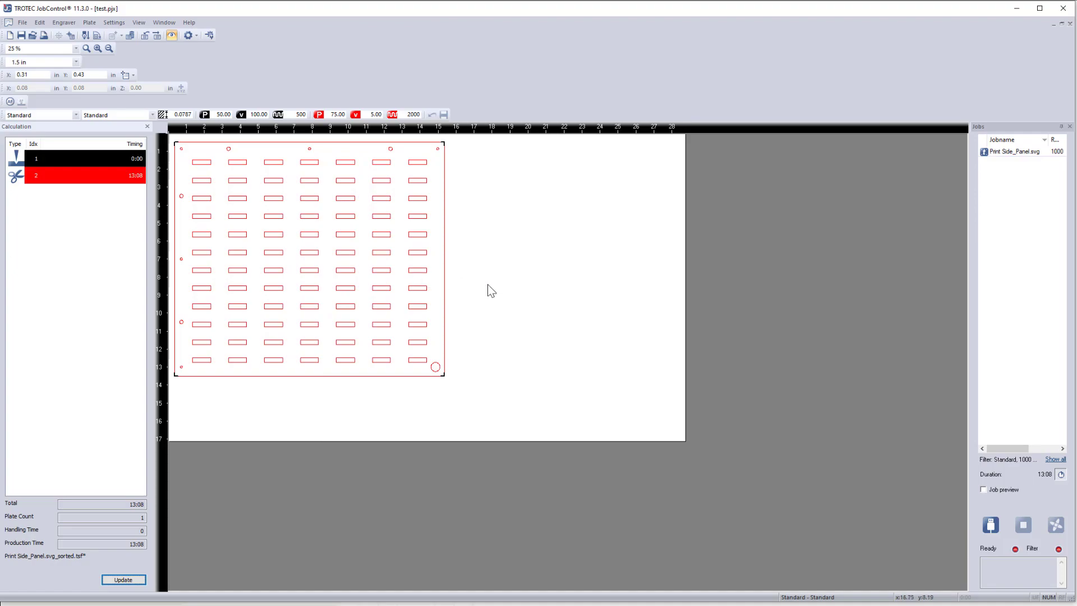
pyautogui.click(522, 298)
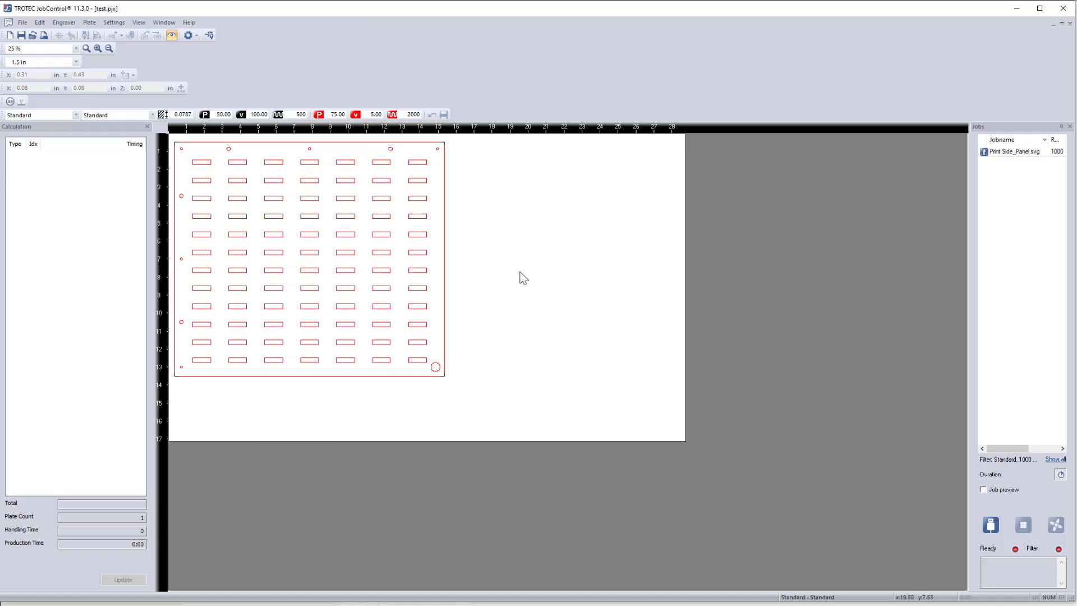
pyautogui.click(18, 24)
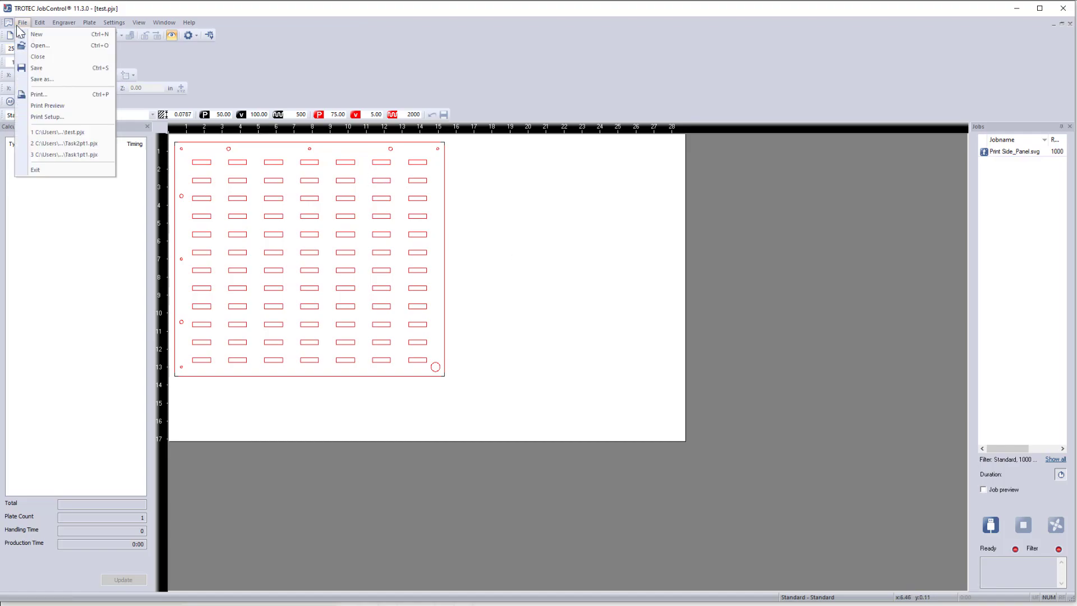
pyautogui.click(52, 78)
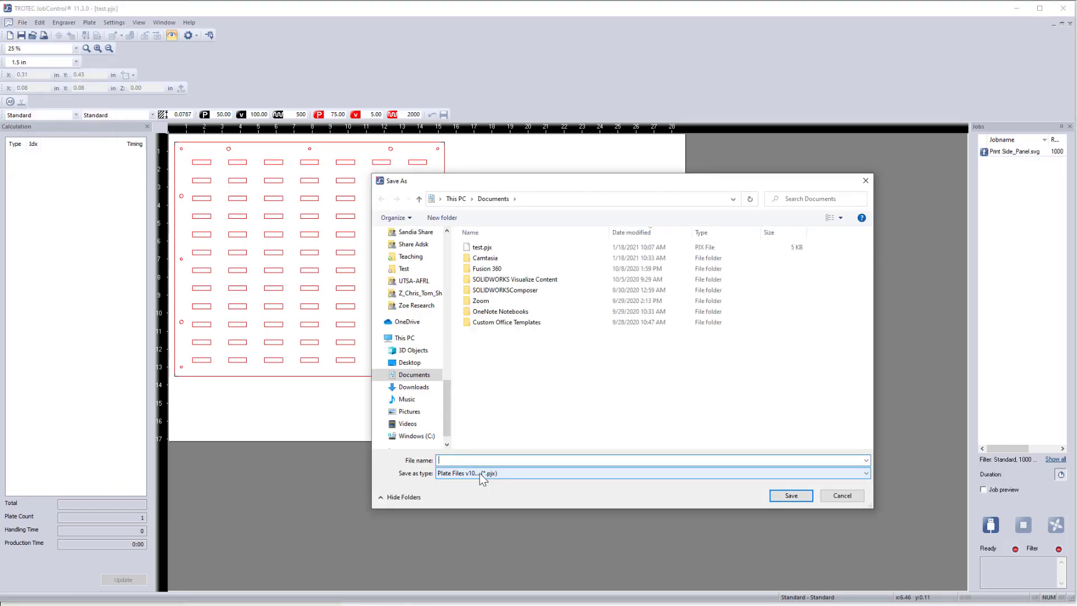
pyautogui.click(853, 500)
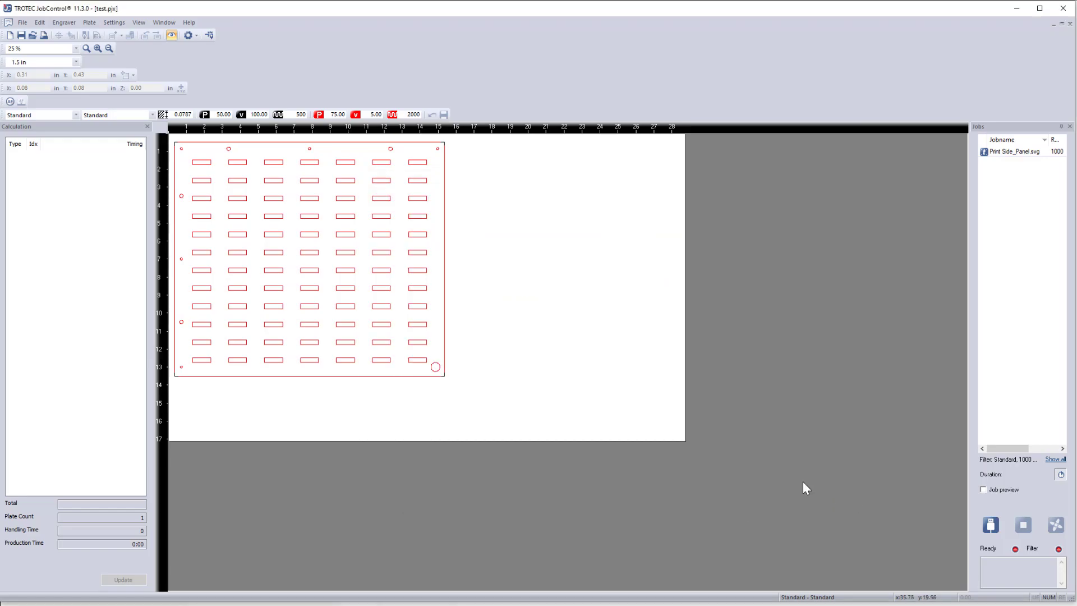
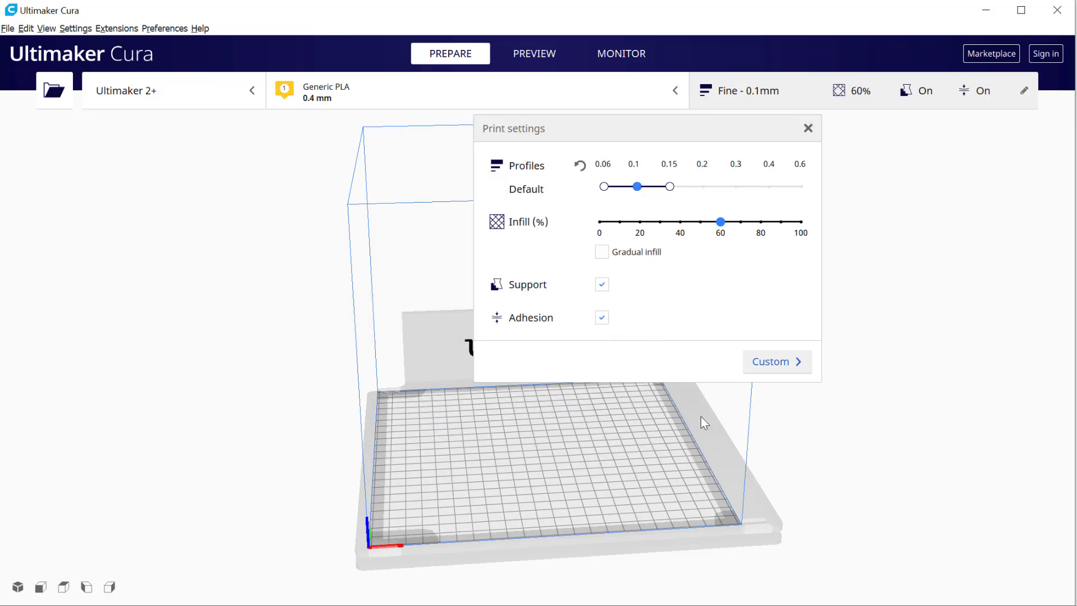
# Step: Switch to Ultimaker Cura and look over the custom print settings, return to the recommended ones and close them
pyautogui.click(787, 364)
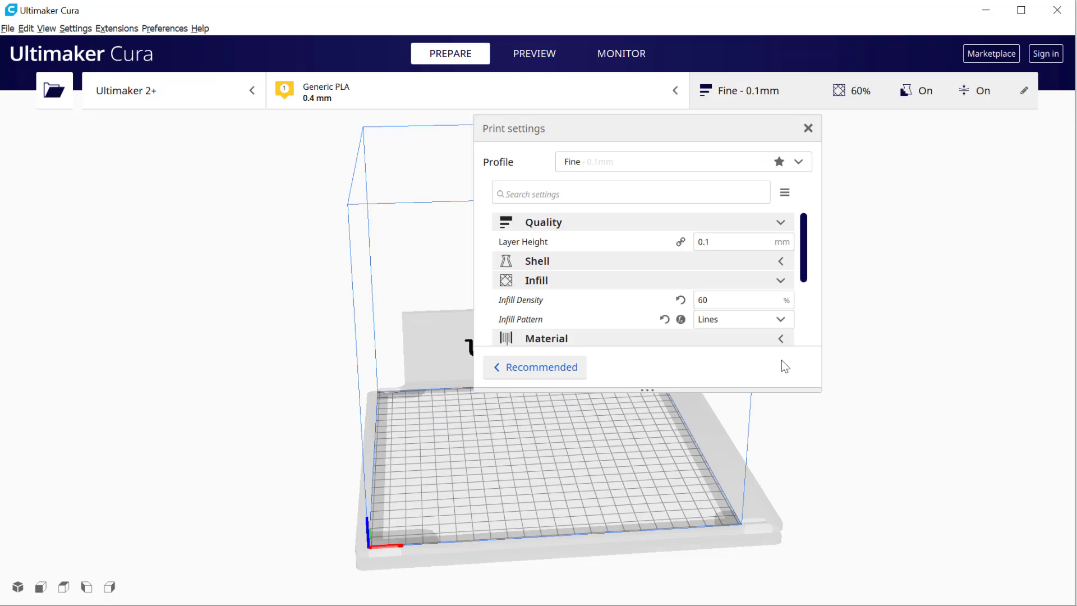
pyautogui.moveTo(801, 280); pyautogui.dragTo(809, 255)
pyautogui.click(533, 370)
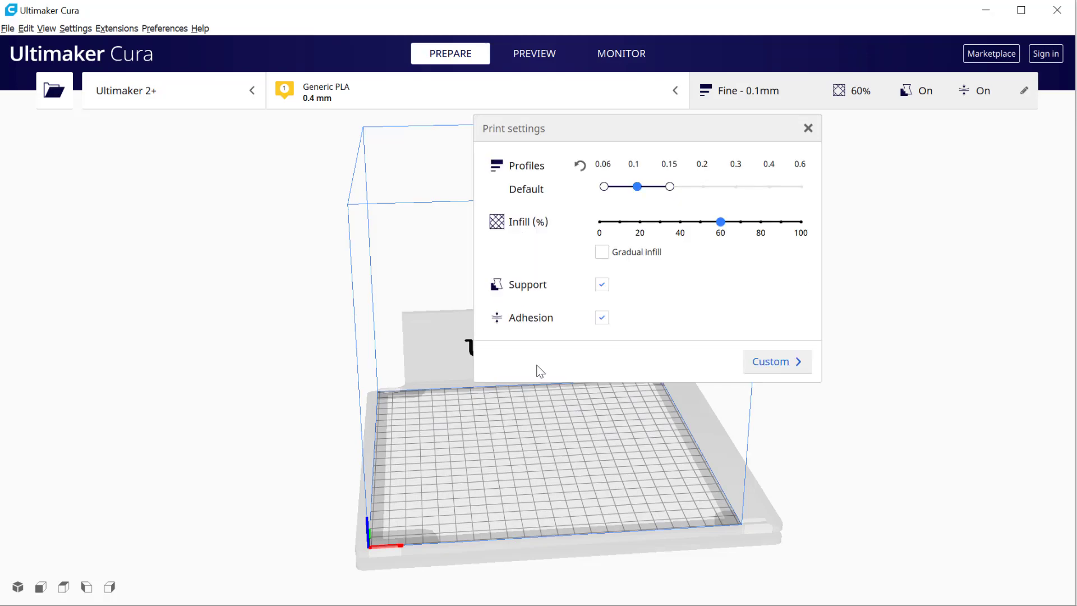
pyautogui.click(808, 128)
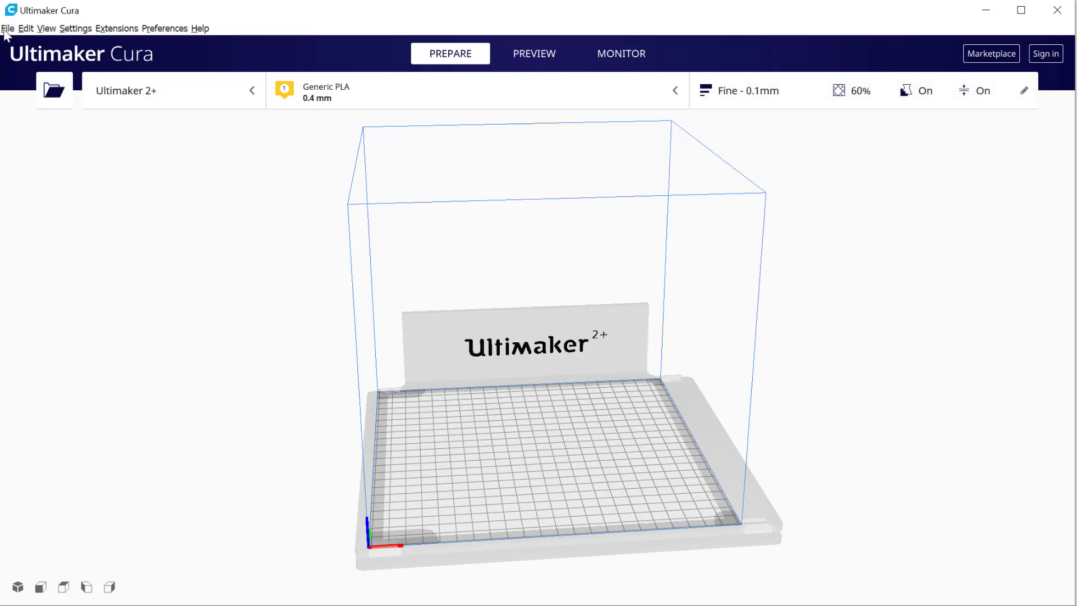
# Step: Load the model bushing_2x_scale.STL from the Desktop onto the build plate
pyautogui.click(54, 90)
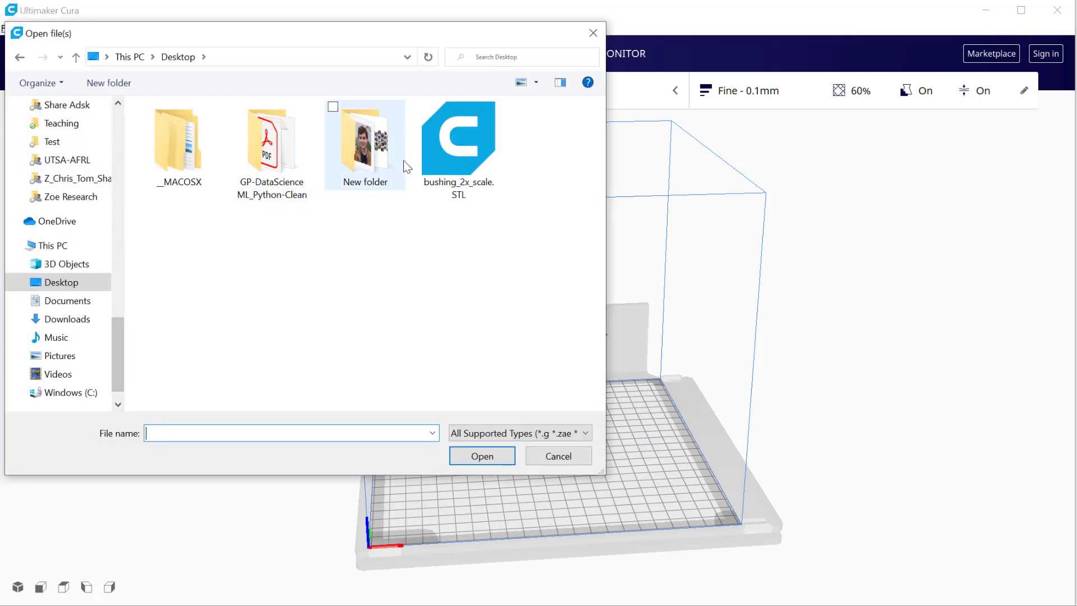
pyautogui.doubleClick(432, 147)
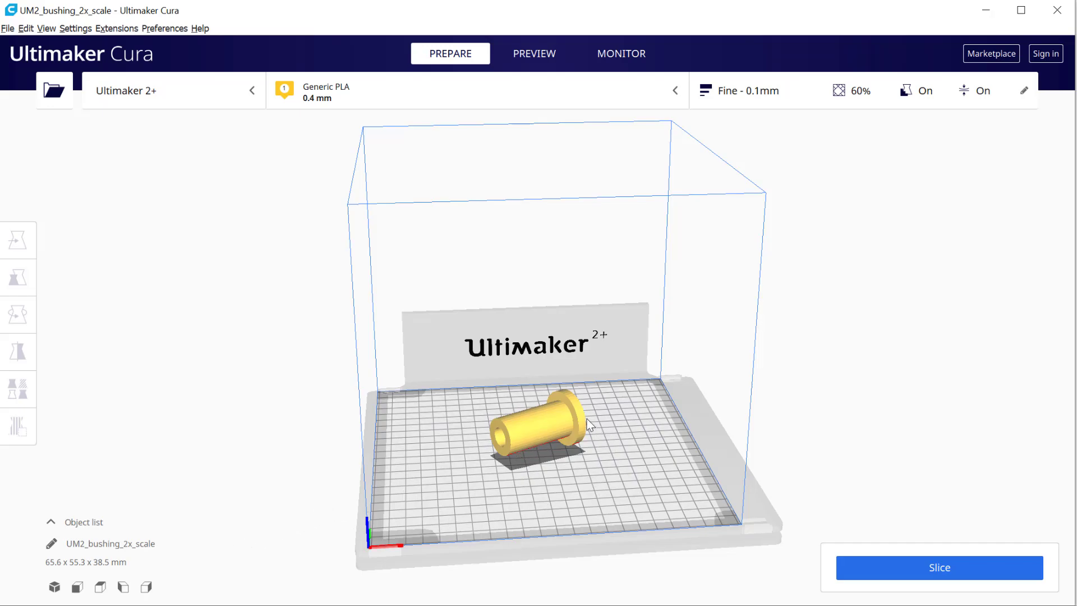
pyautogui.scroll(-2, 584, 421)
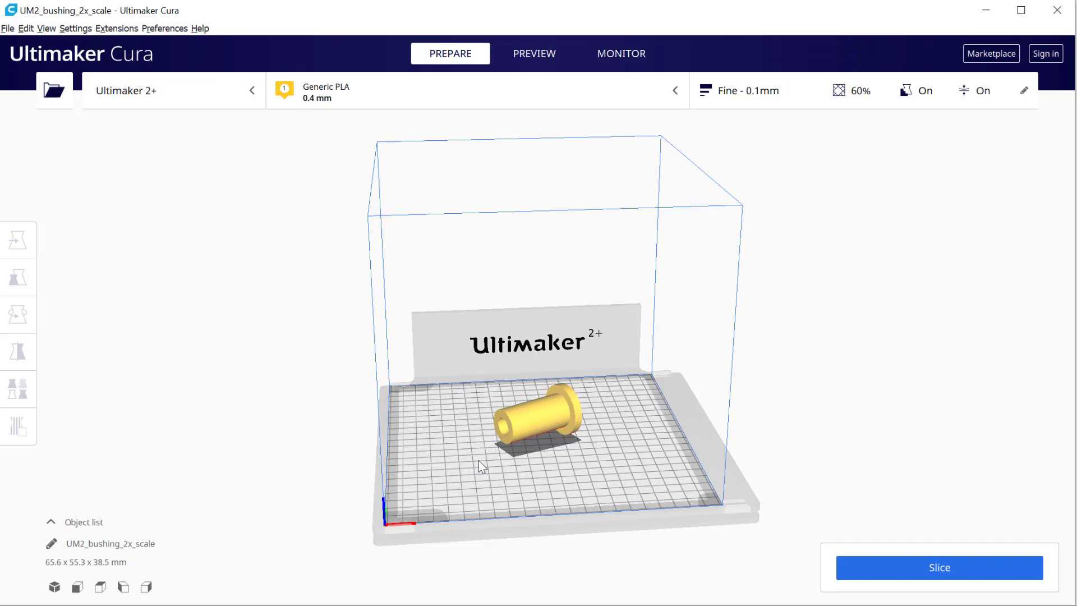
# Step: Stand the bushing upright by aligning the outer face of its flange to the build plate
pyautogui.click(143, 591)
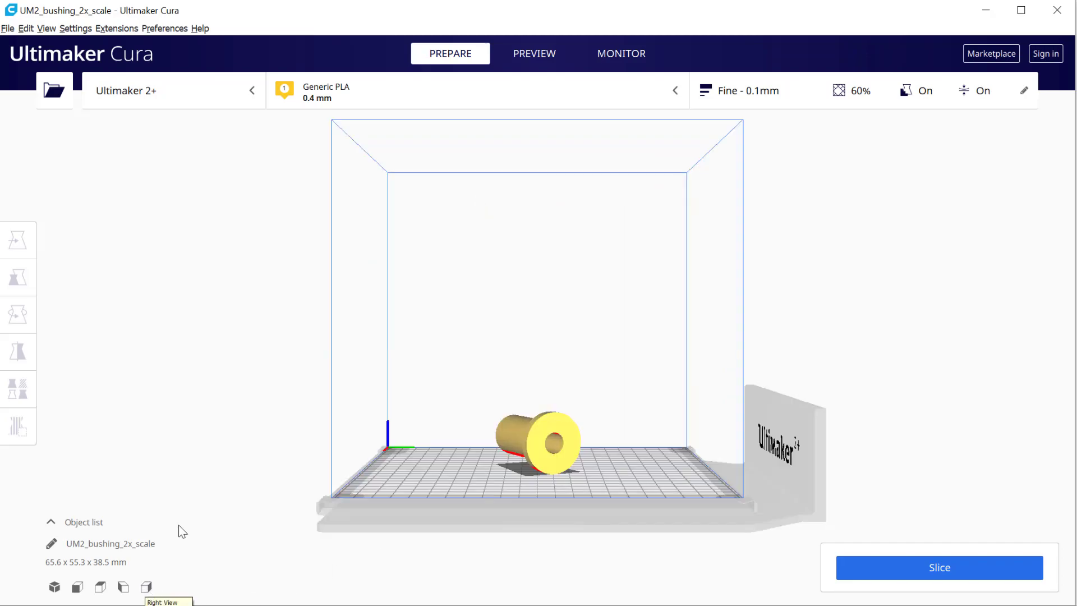
pyautogui.click(564, 436)
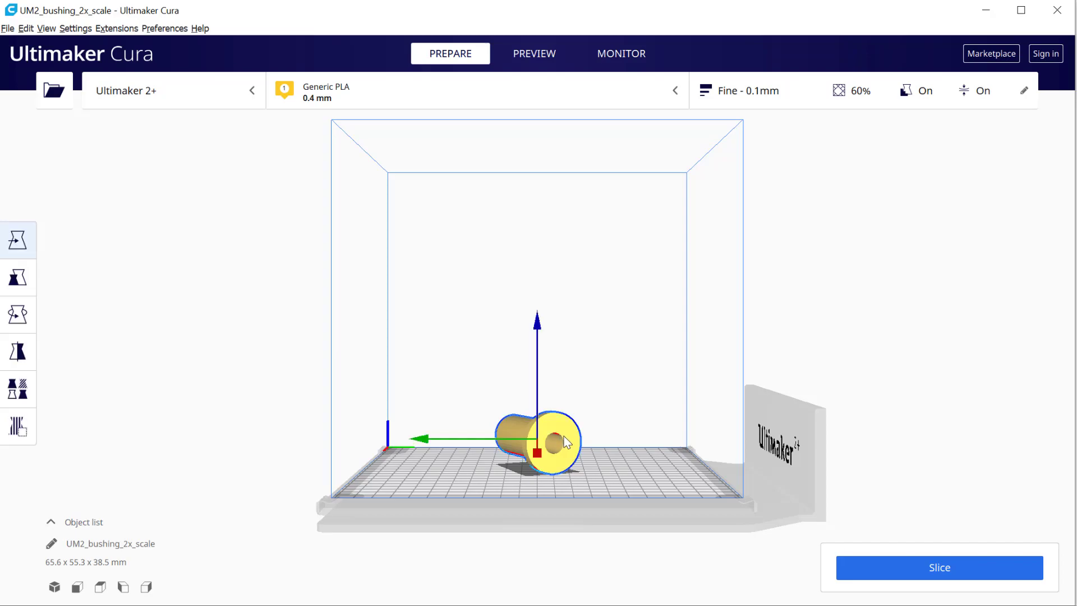
pyautogui.click(18, 316)
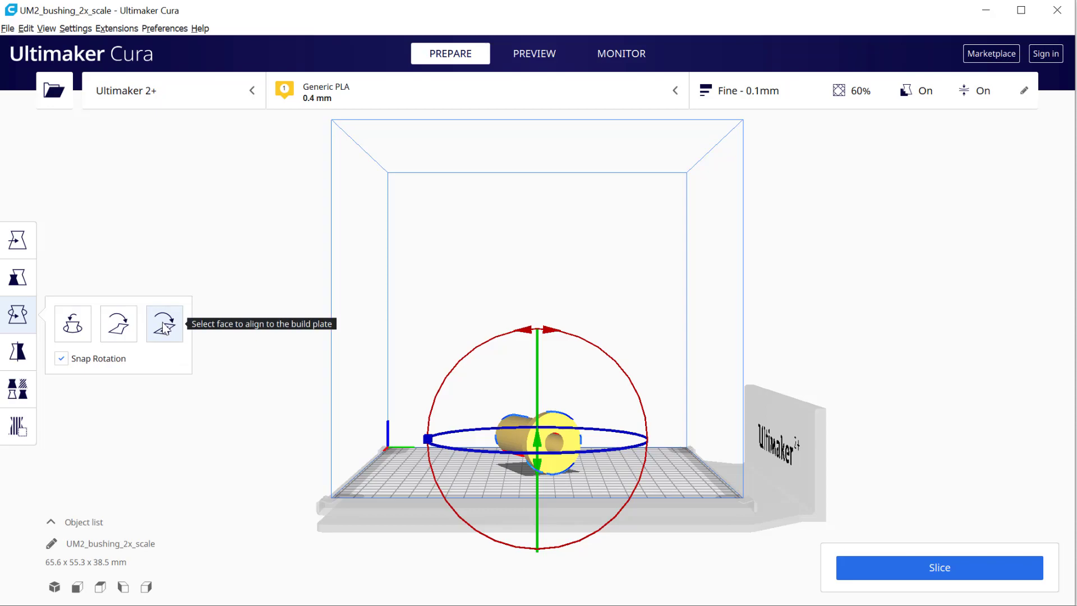
pyautogui.click(164, 327)
pyautogui.click(569, 440)
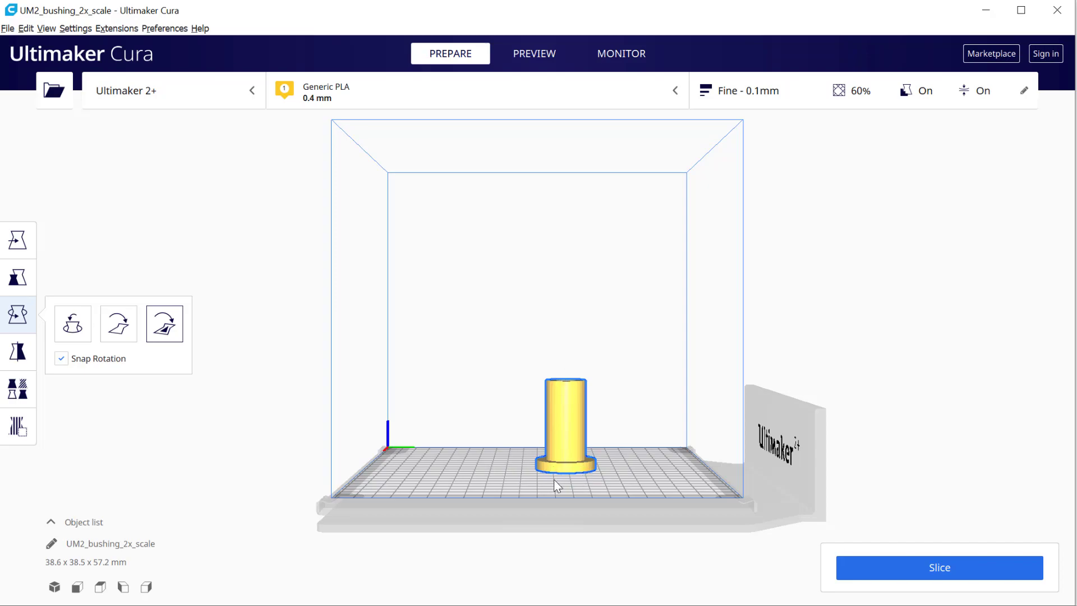
# Step: Move the bushing along Y to about -13.1 mm and scale it uniformly to 50%
pyautogui.click(15, 252)
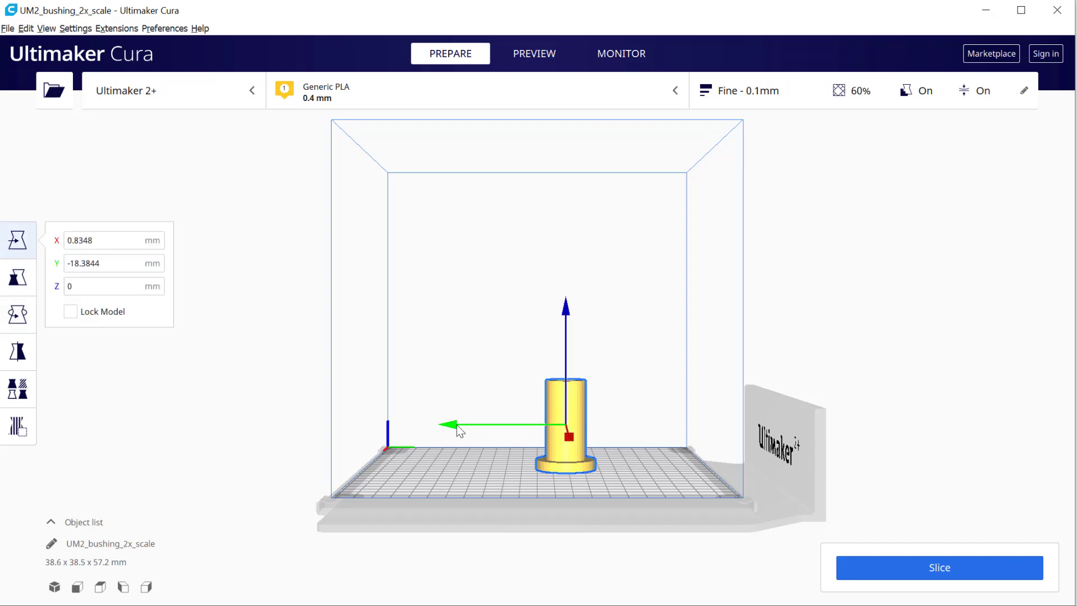
pyautogui.moveTo(457, 430)
pyautogui.mouseDown()
pyautogui.moveTo(422, 432)
pyautogui.moveTo(450, 428)
pyautogui.mouseUp()
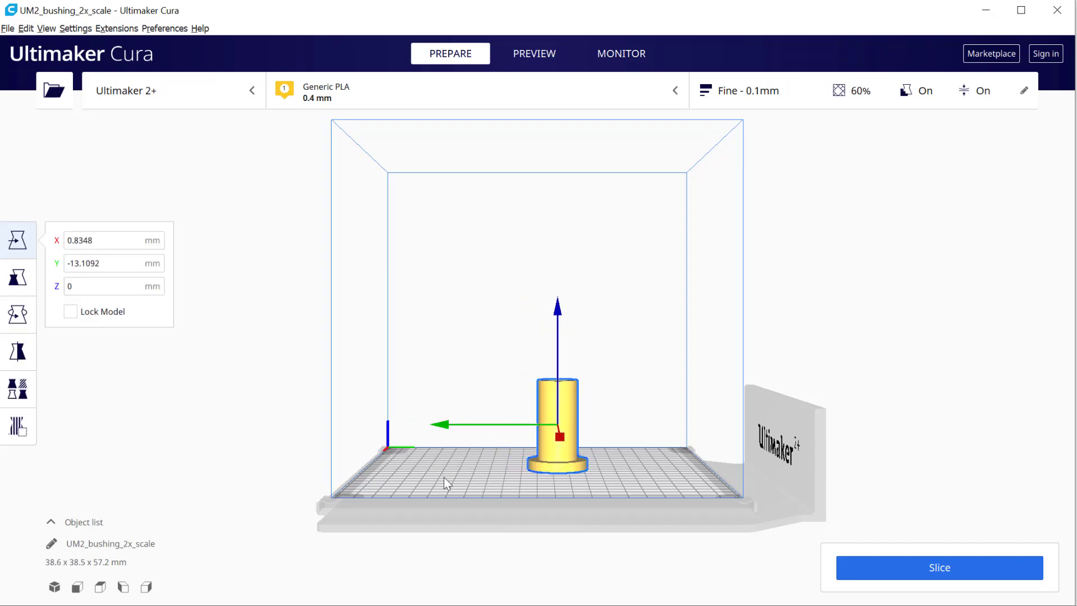
pyautogui.click(18, 277)
pyautogui.click(217, 279)
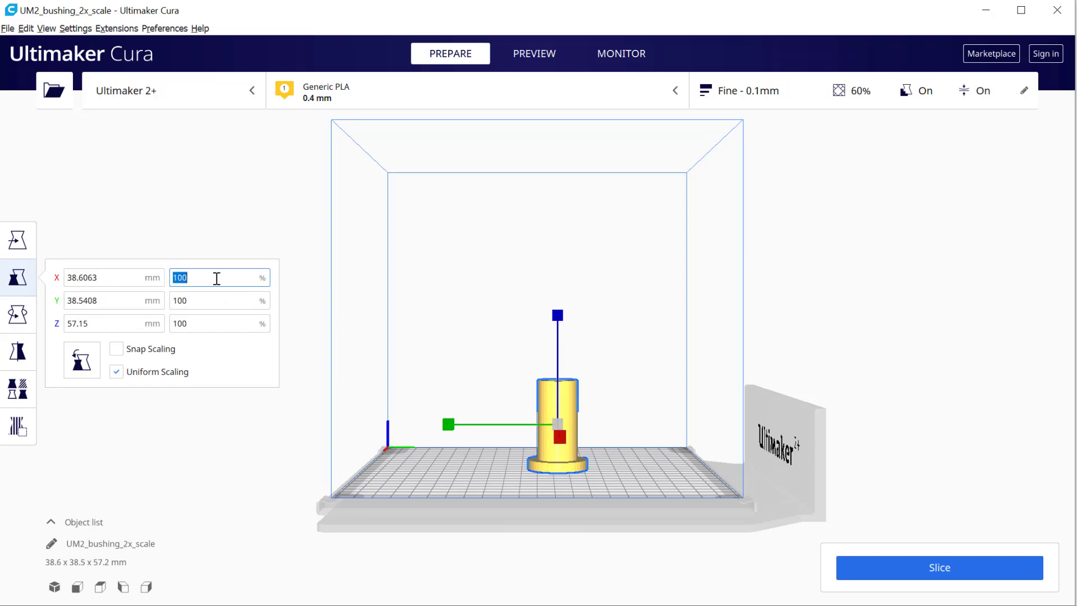
pyautogui.write('50')
pyautogui.press('Return')
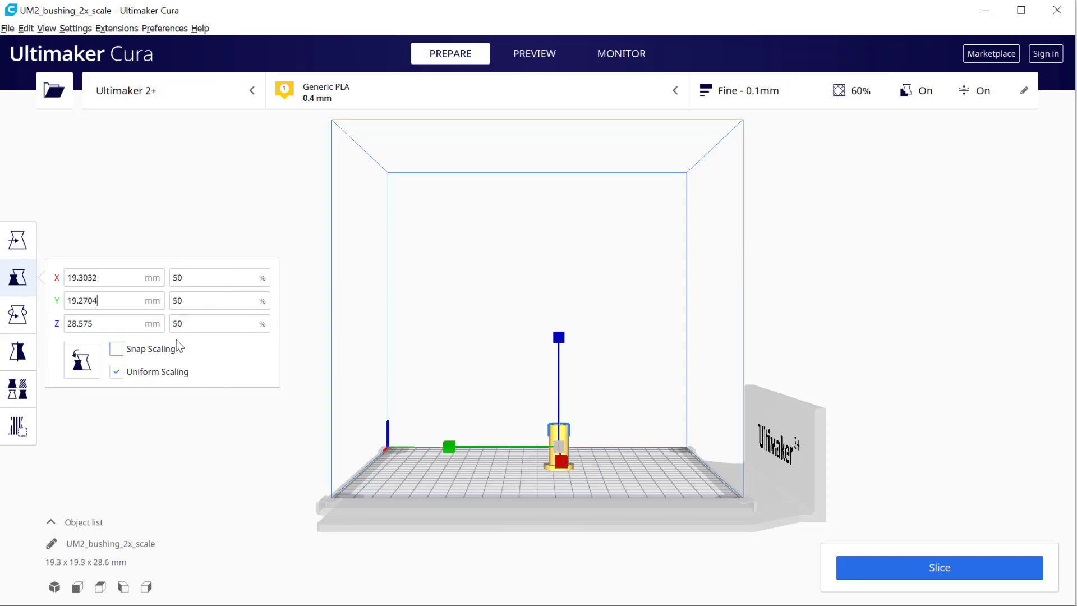
pyautogui.click(11, 323)
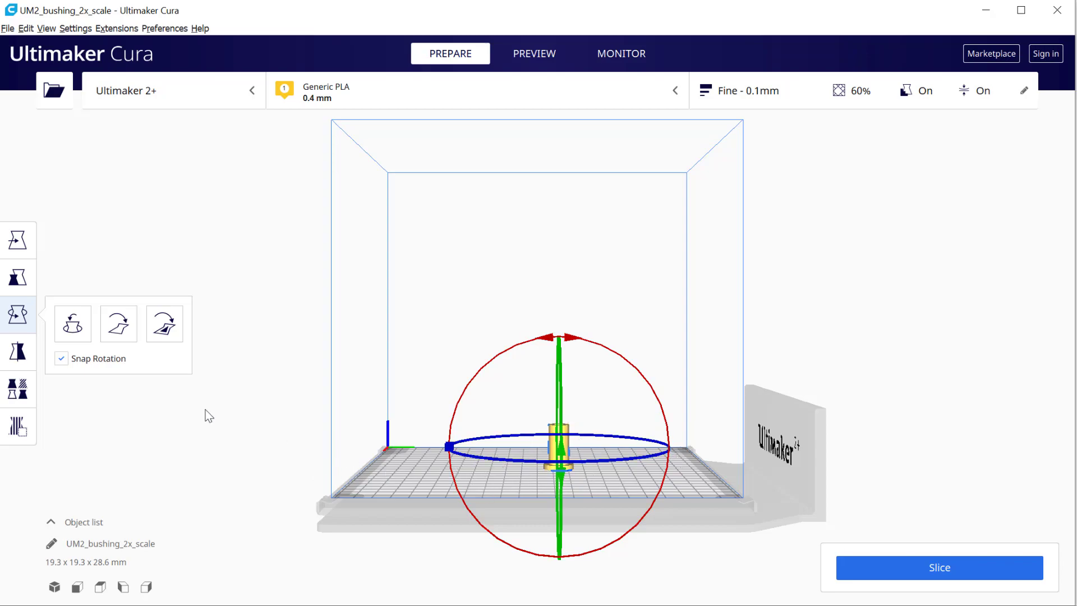
pyautogui.click(18, 362)
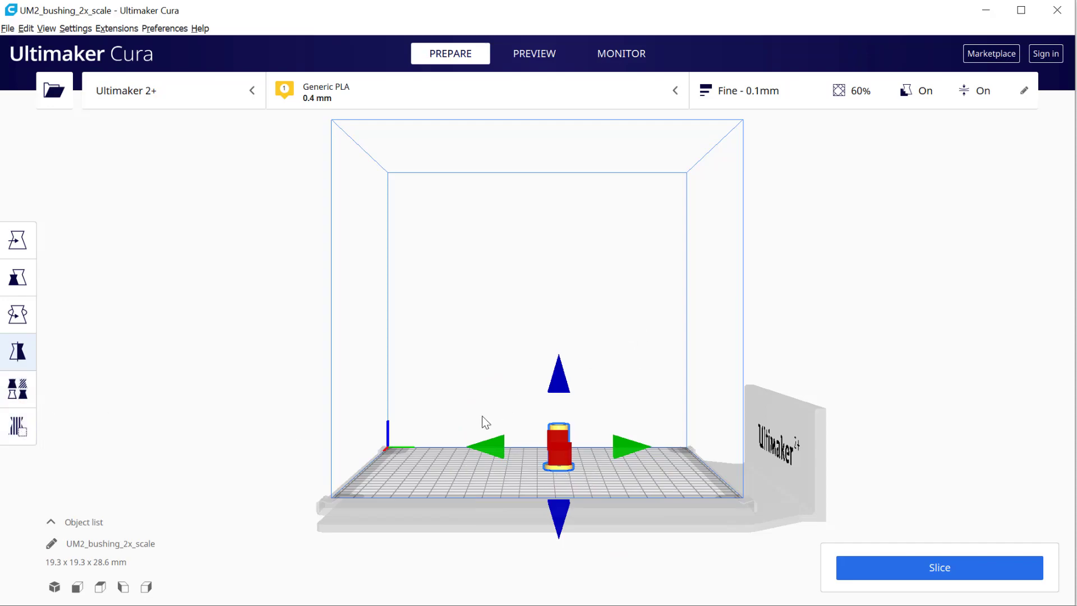
# Step: Multiply the bushing on the build plate with 4 additional copies
pyautogui.click(55, 587)
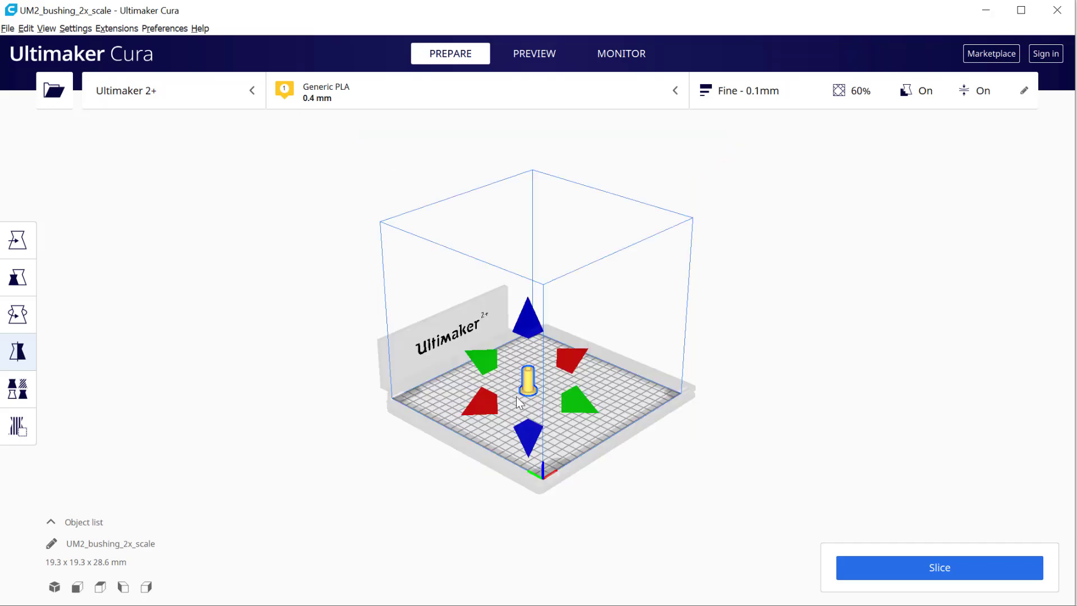
pyautogui.click(619, 407)
pyautogui.click(528, 387)
pyautogui.rightClick(528, 386)
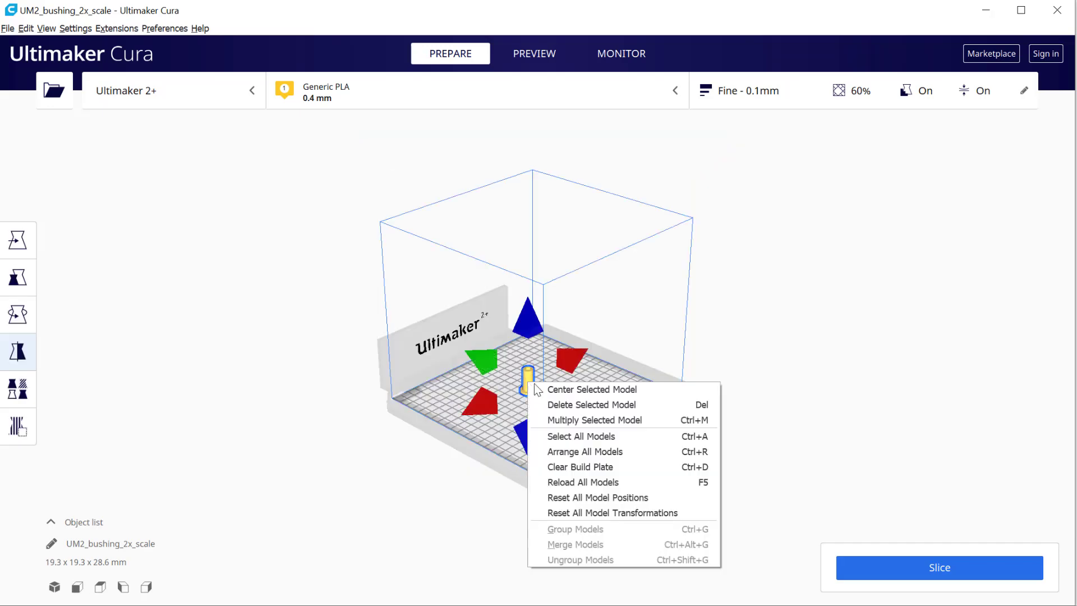
pyautogui.click(561, 422)
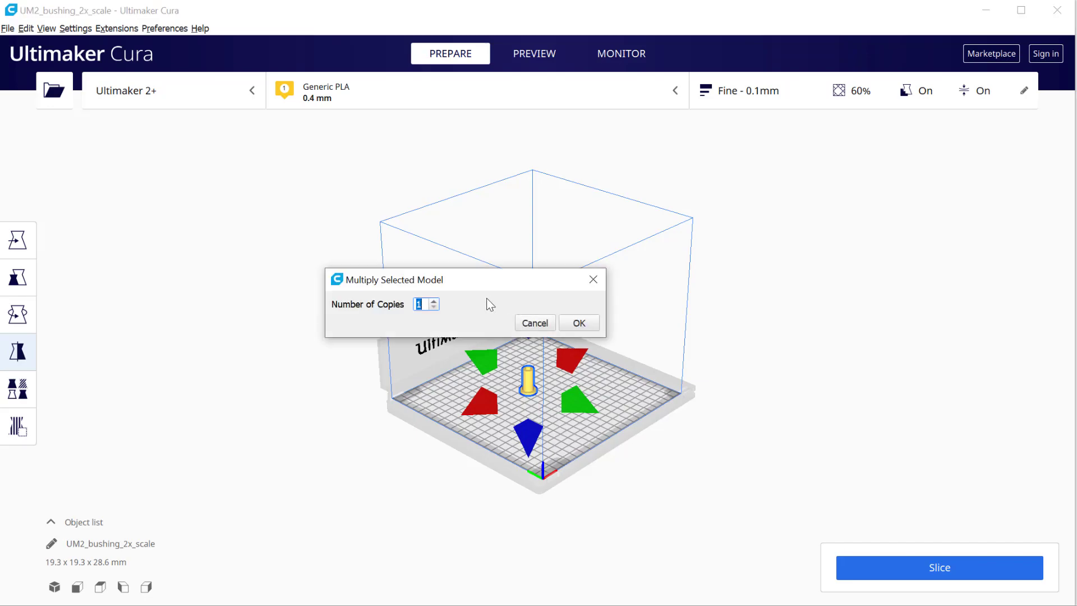
pyautogui.write('4')
pyautogui.click(599, 321)
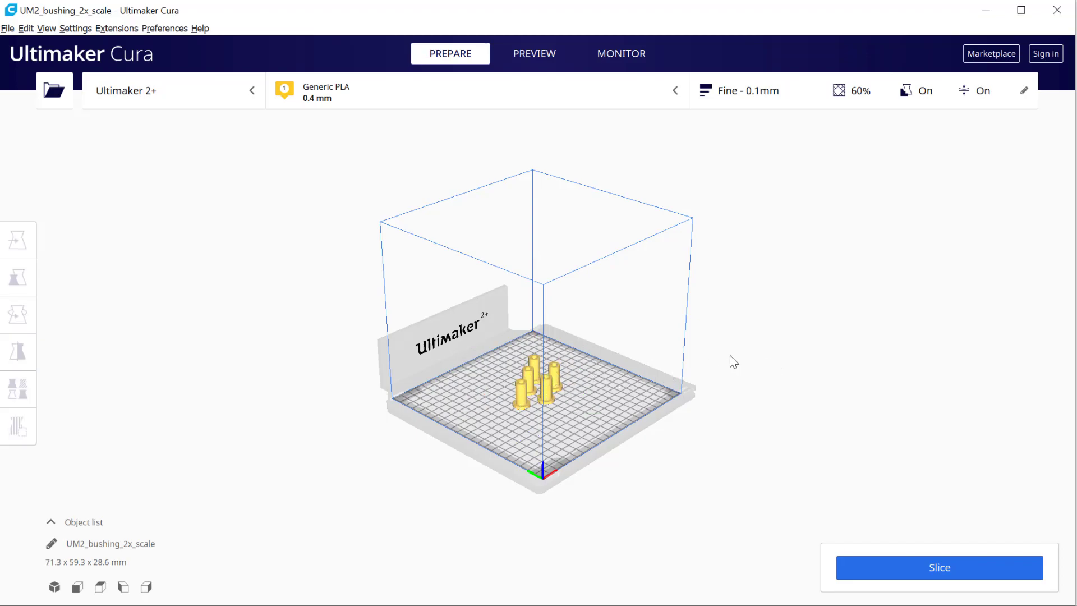
# Step: Move the bushing copy at the negative X end of the group along X to about -83.4 mm
pyautogui.click(559, 381)
pyautogui.click(526, 400)
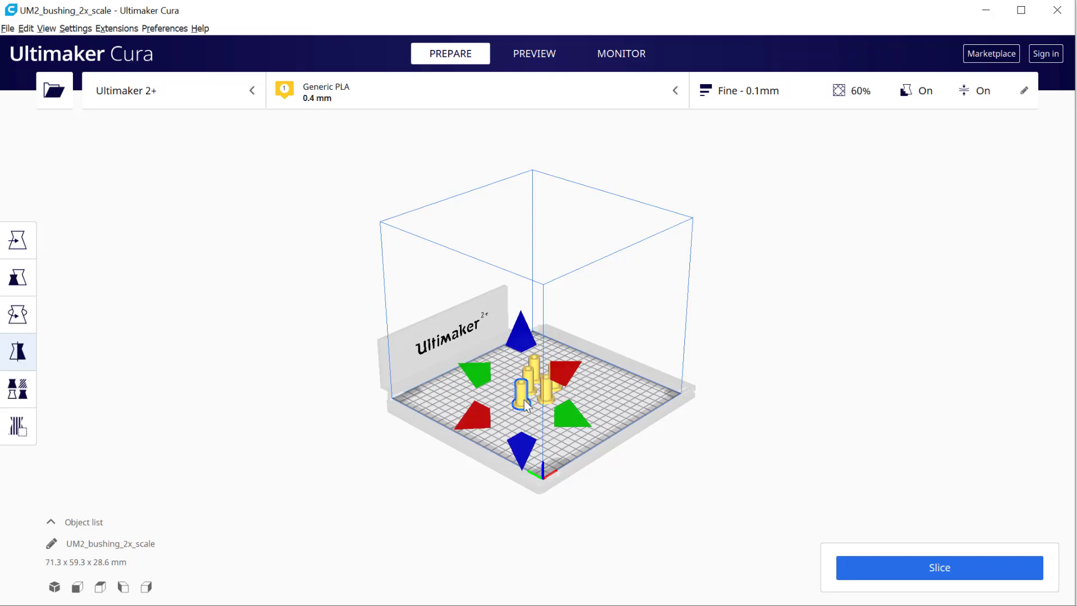
pyautogui.moveTo(475, 421); pyautogui.dragTo(405, 450)
pyautogui.click(670, 470)
pyautogui.click(520, 399)
pyautogui.click(17, 240)
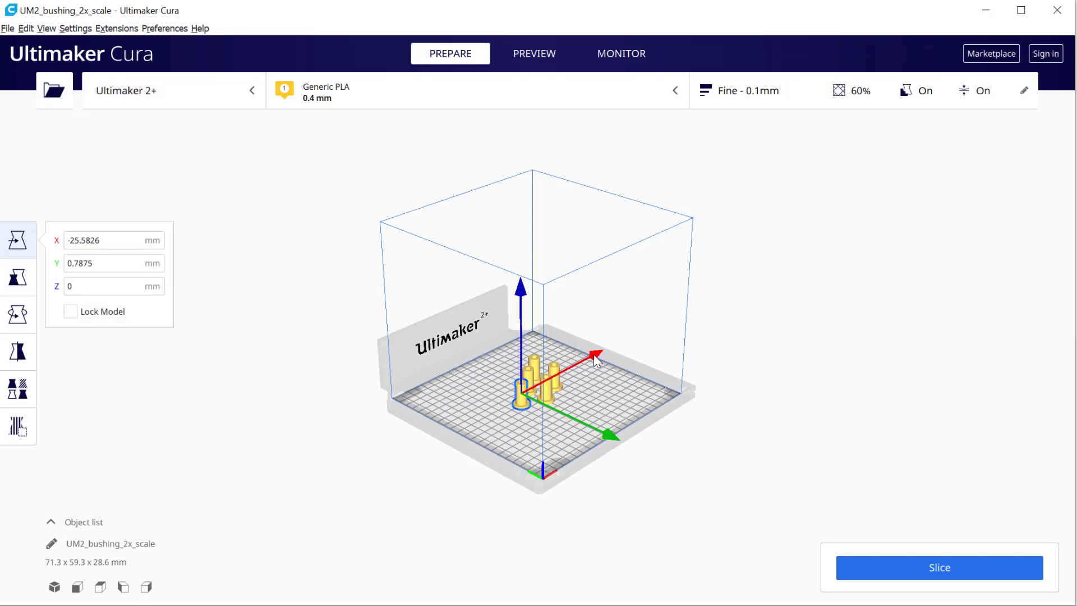
pyautogui.moveTo(604, 350); pyautogui.dragTo(563, 380)
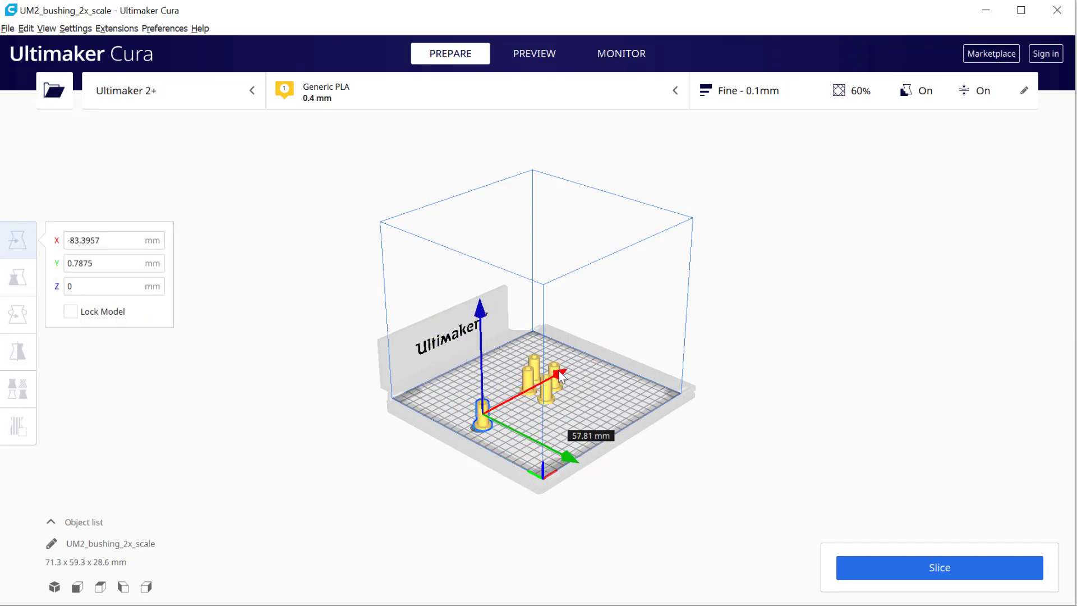
pyautogui.click(810, 470)
# Step: Select all the bushings and automatically arrange all models on the build plate
pyautogui.hotkey('ctrl', 'a')
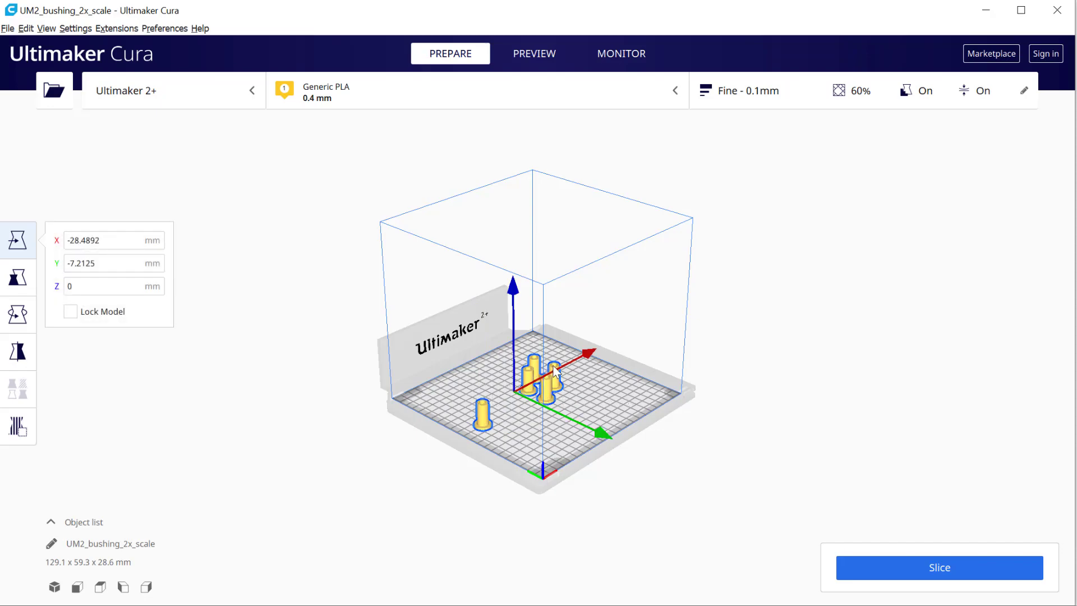
pyautogui.rightClick(543, 395)
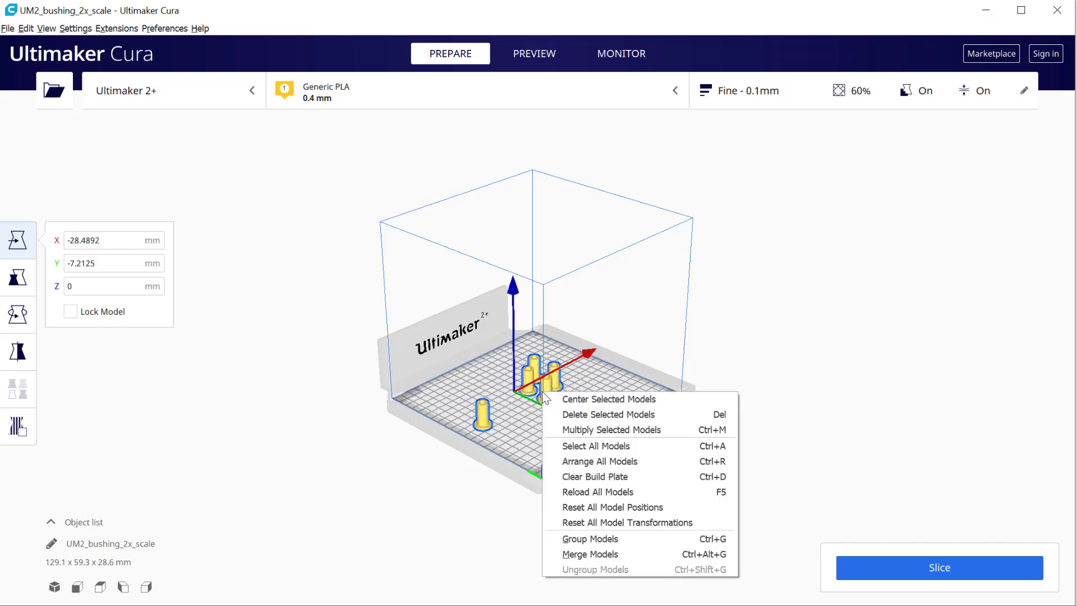
pyautogui.click(583, 463)
pyautogui.click(742, 483)
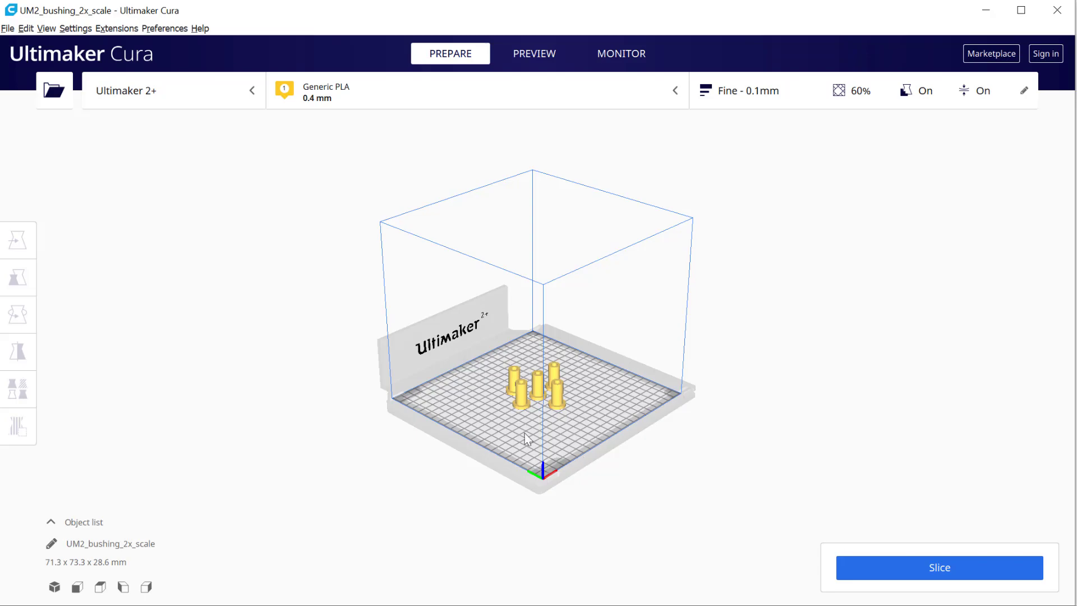
# Step: Save the project to the Desktop as UM2_bushing_2x_scale.3mf and dismiss the saved-file notice
pyautogui.click(7, 29)
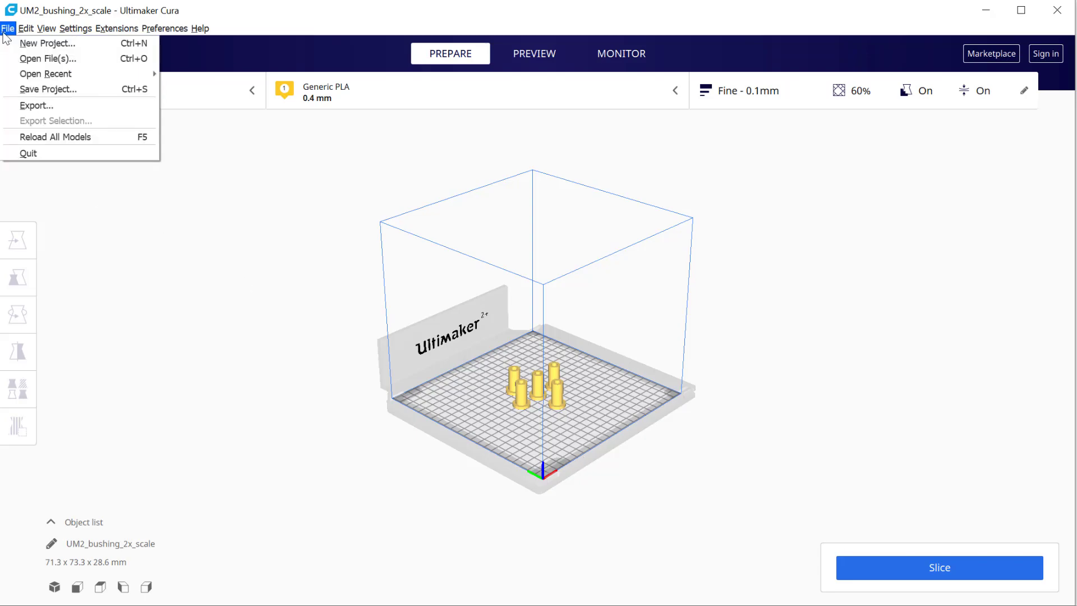
pyautogui.press('Escape')
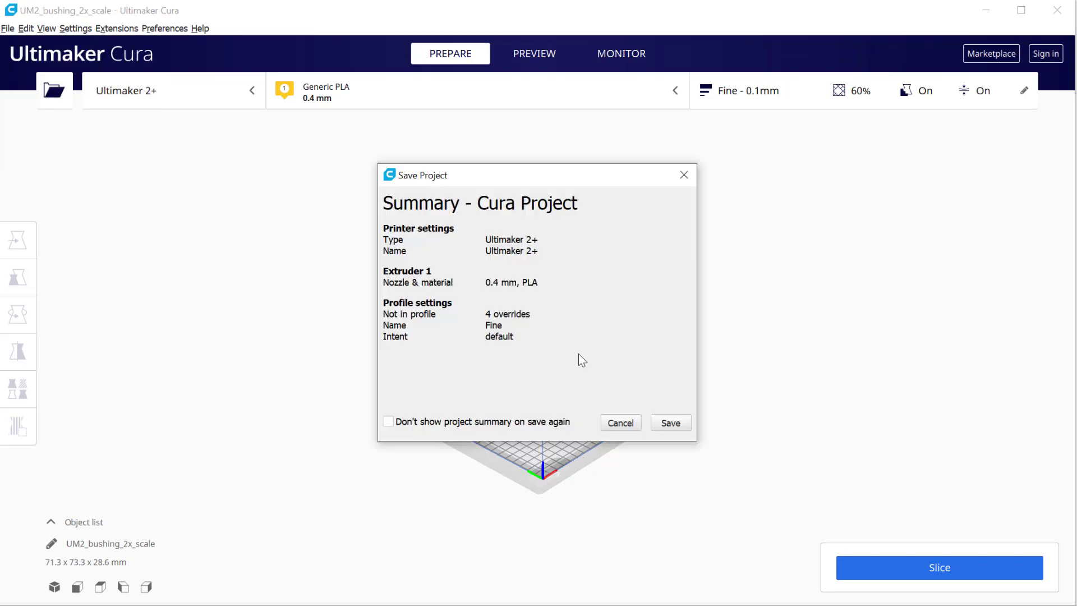
pyautogui.click(669, 424)
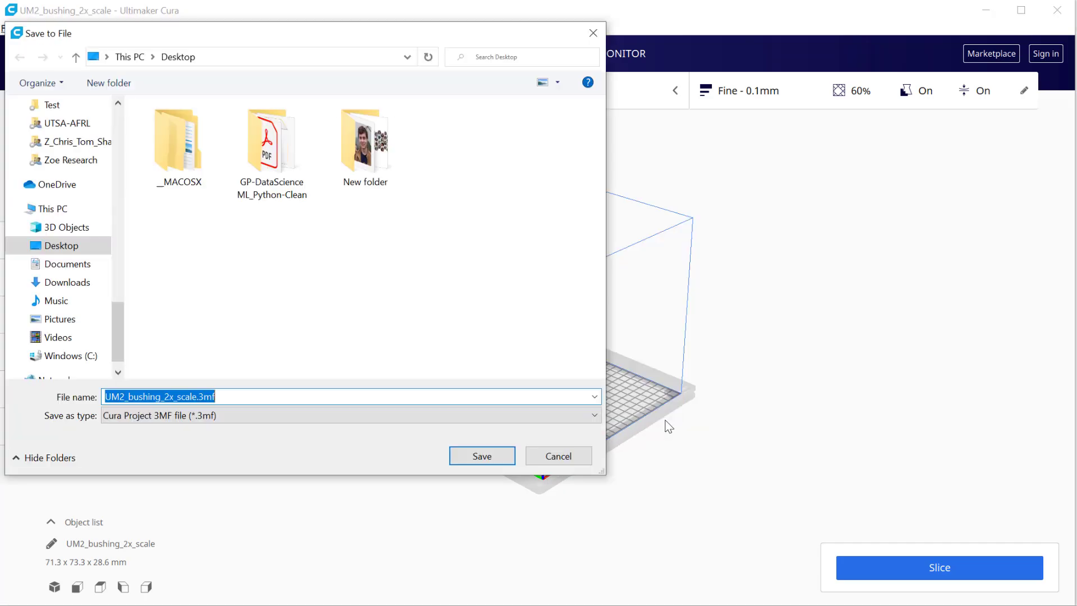
pyautogui.click(481, 456)
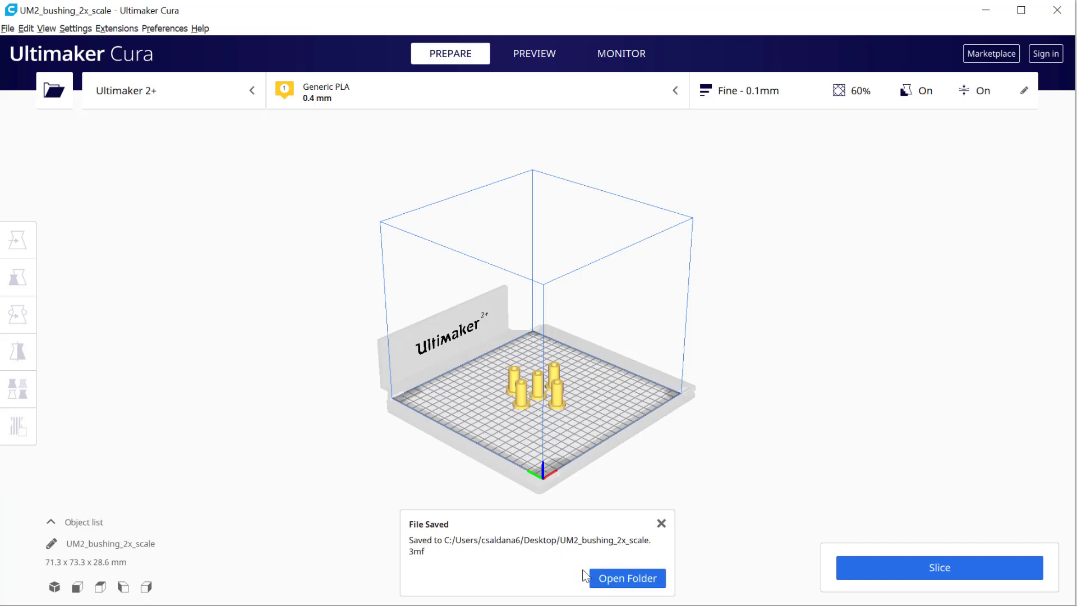
pyautogui.click(662, 523)
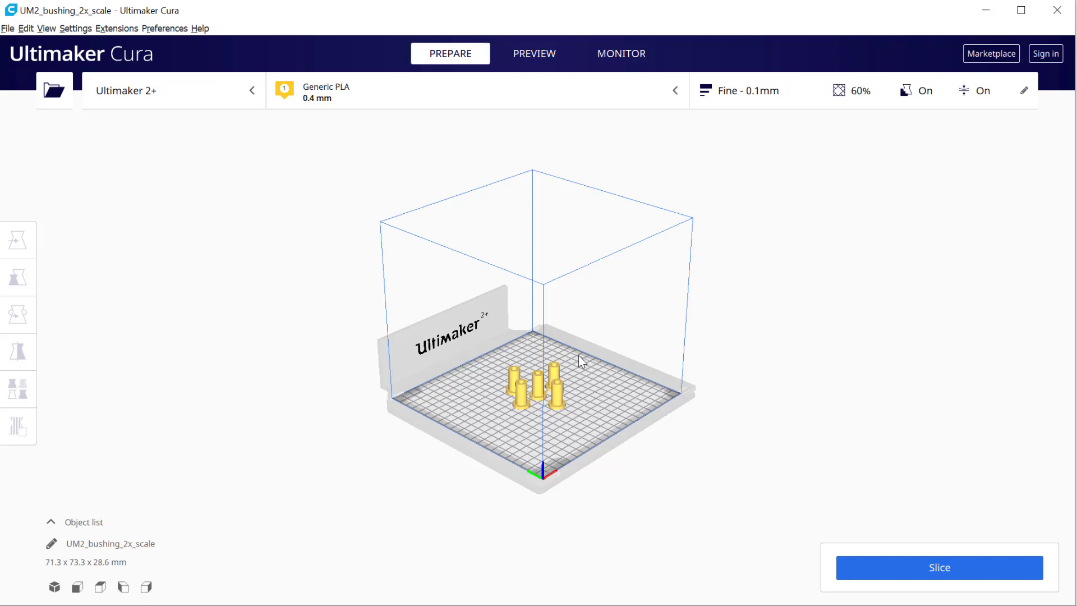
# Step: Slice the arranged bushings and inspect the print preview by running through the toolpath and the layers
pyautogui.click(913, 571)
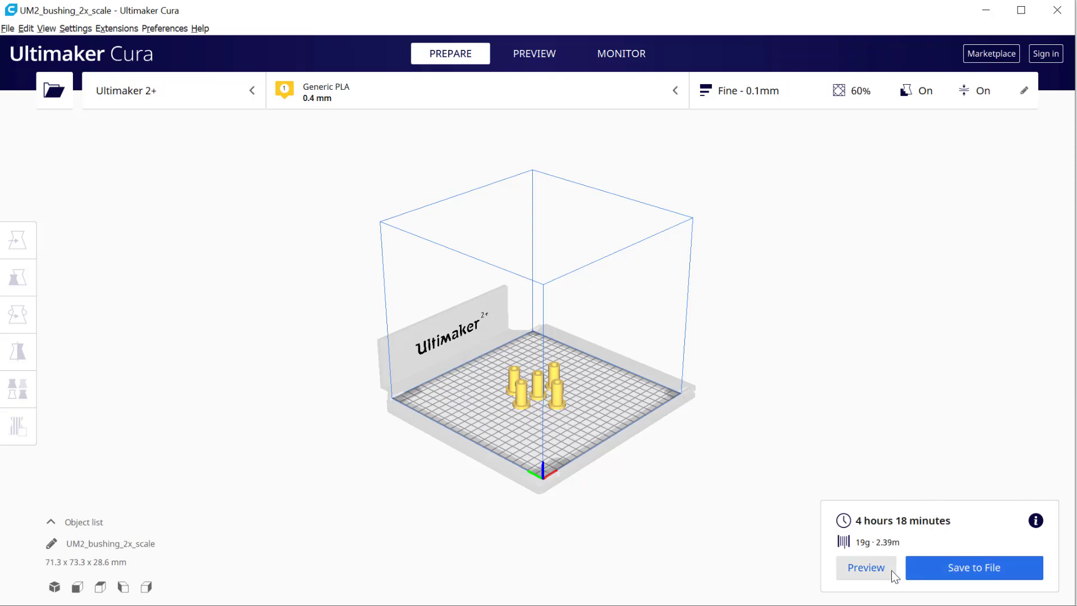
pyautogui.click(855, 574)
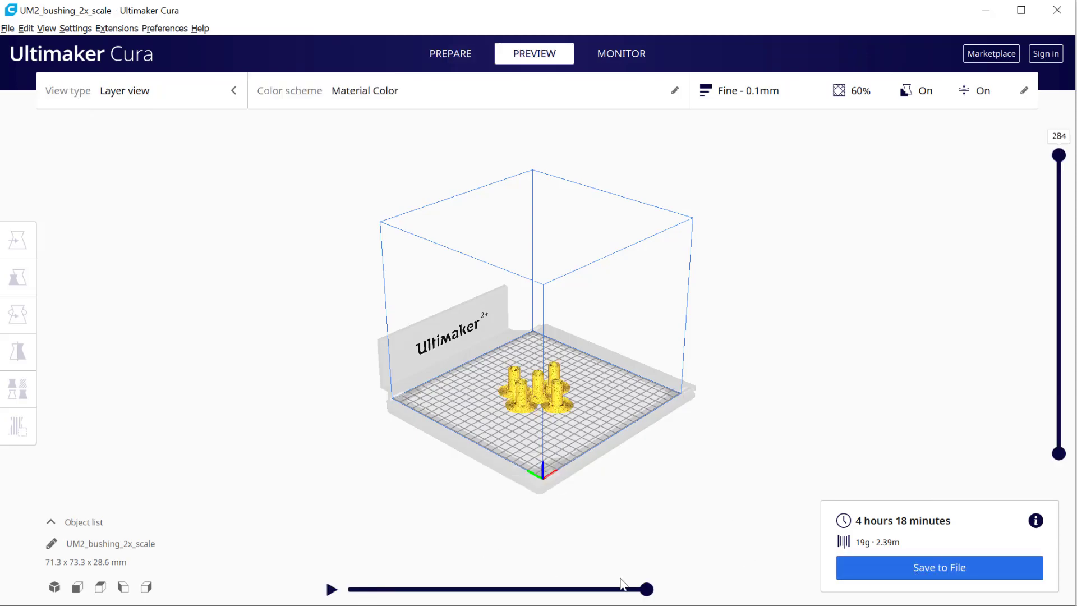
pyautogui.moveTo(644, 590)
pyautogui.mouseDown()
pyautogui.moveTo(348, 592)
pyautogui.moveTo(394, 592)
pyautogui.mouseUp()
pyautogui.moveTo(440, 589); pyautogui.dragTo(616, 587)
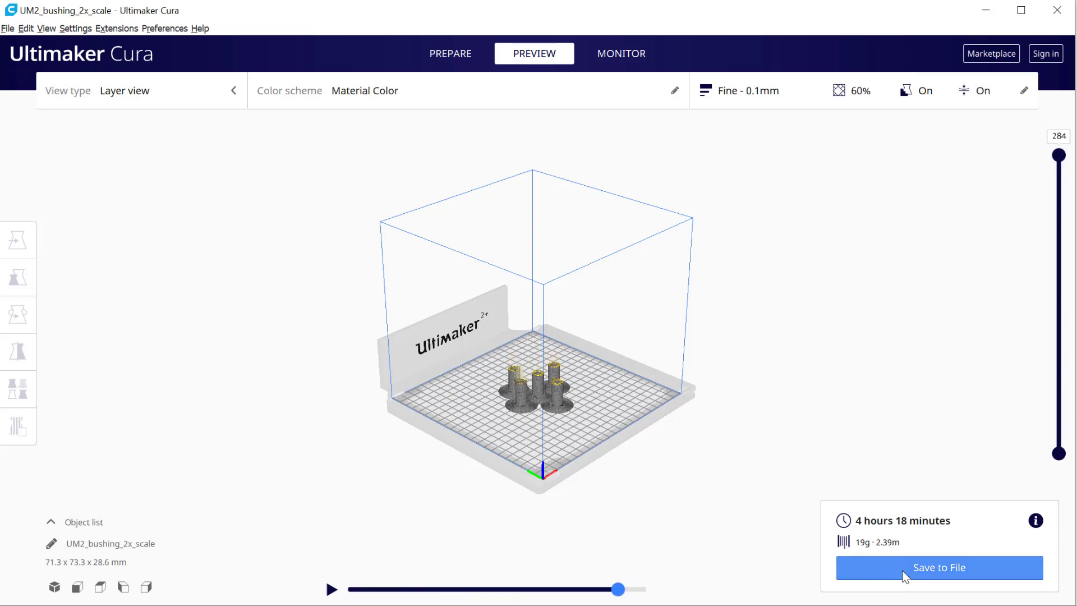
pyautogui.scroll(-20, 1068, 219)
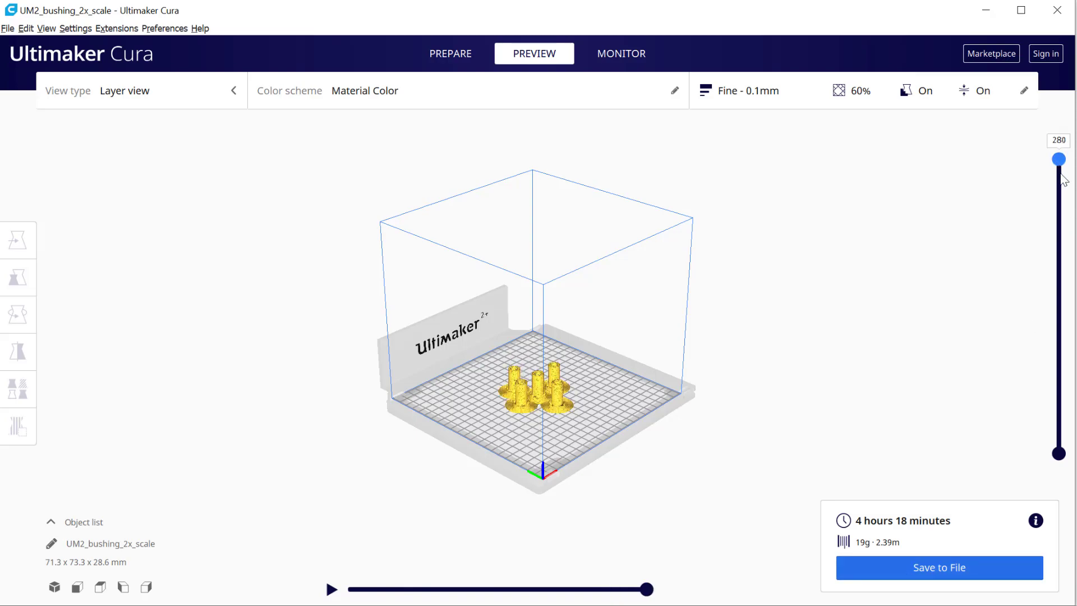
pyautogui.moveTo(1065, 204); pyautogui.dragTo(1053, 150)
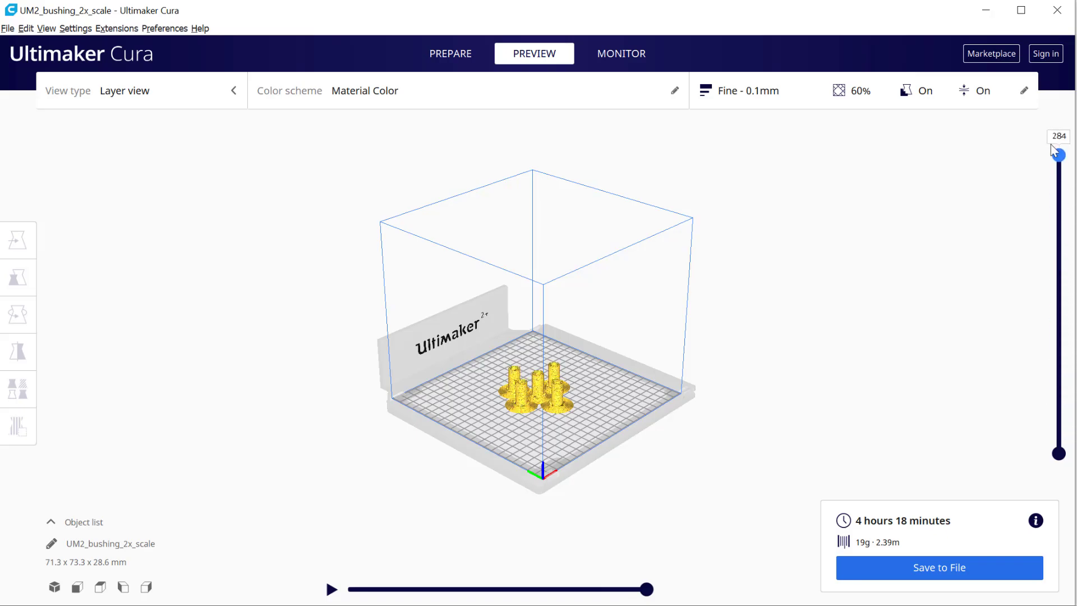
# Step: Export the sliced print to the Desktop as the G-code file UM2_bushing_2x_scale.gcode, and switch to the presentation slides
pyautogui.click(958, 572)
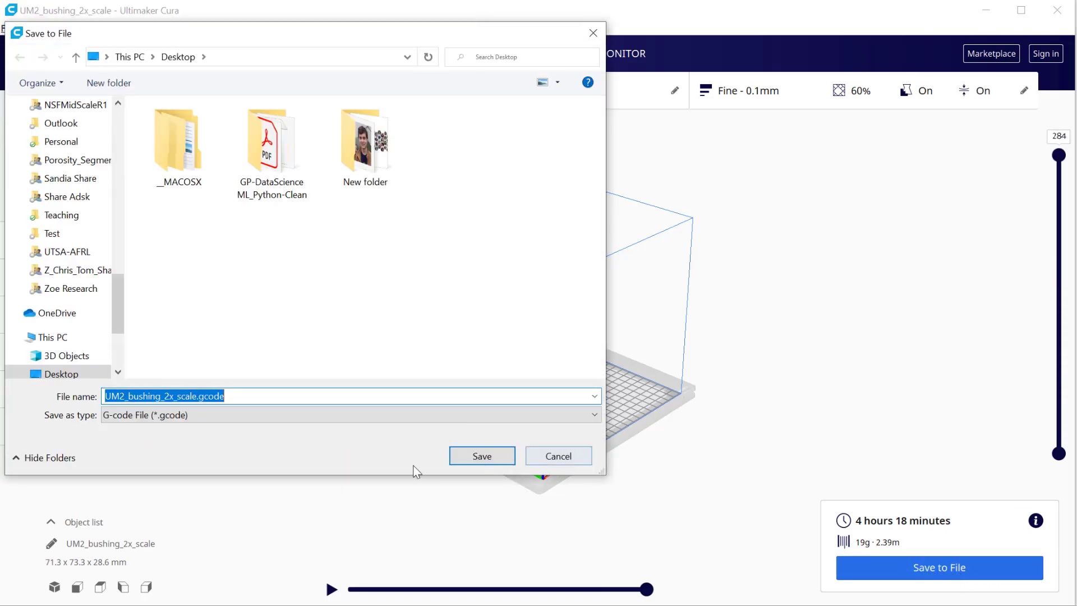
pyautogui.click(459, 455)
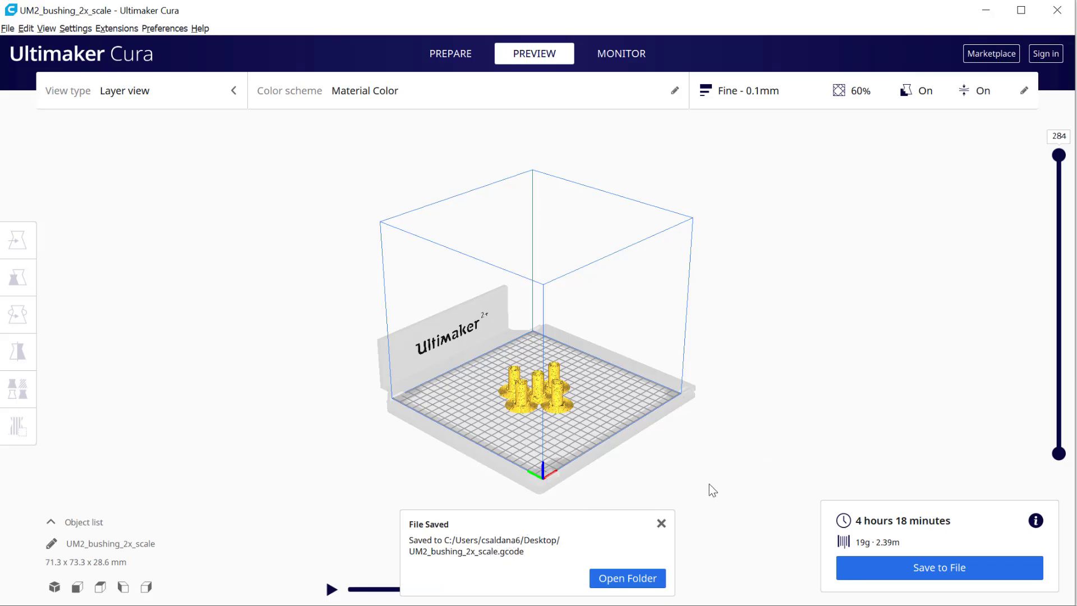
pyautogui.click(662, 524)
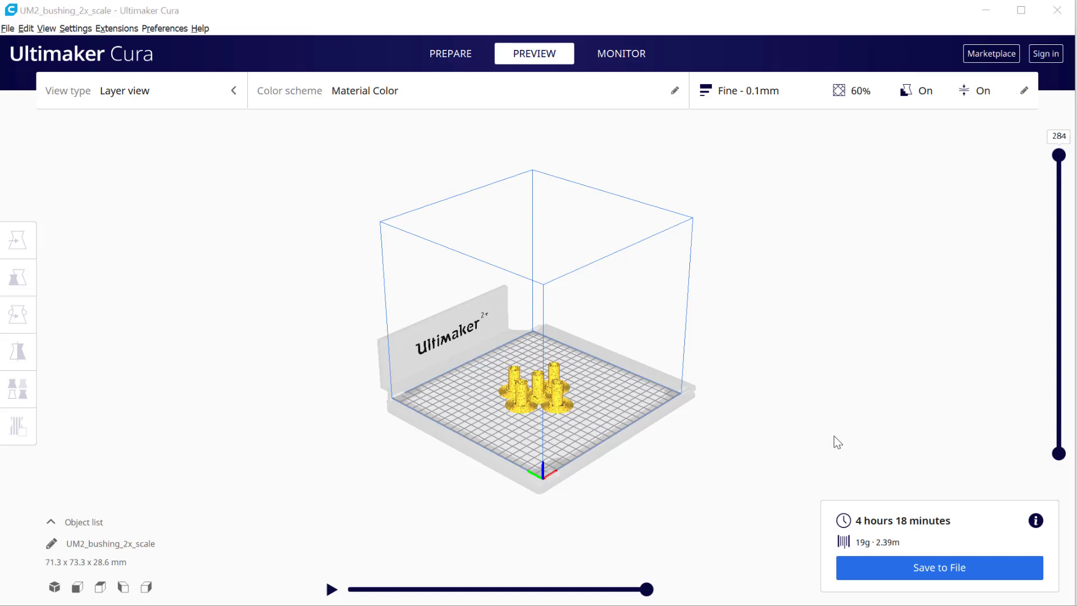
pyautogui.hotkey('alt', 'Tab')
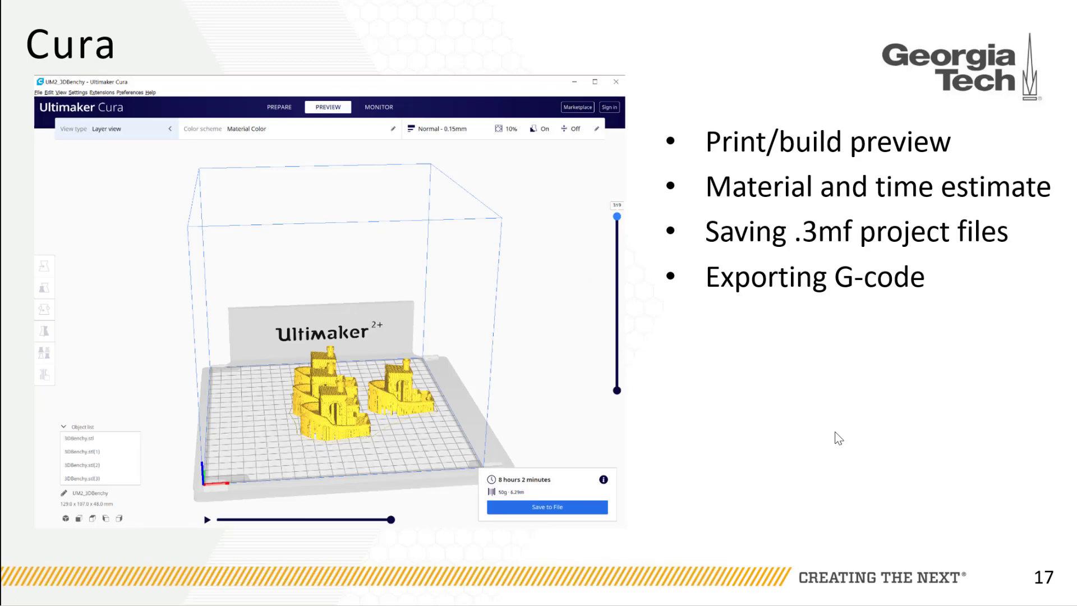